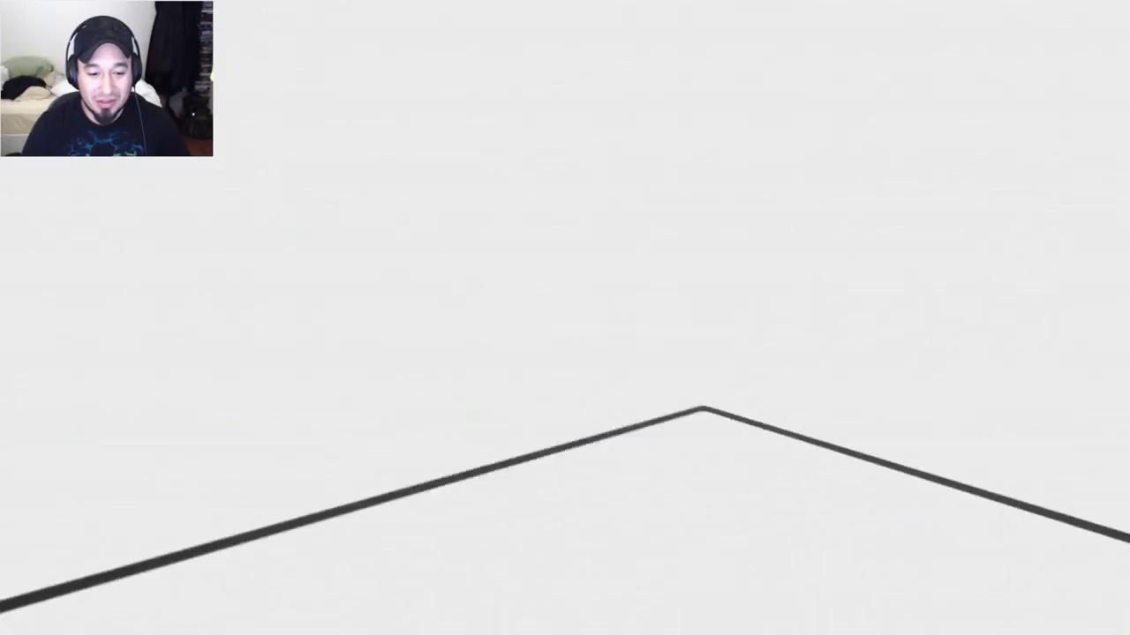
pyautogui.press('w')
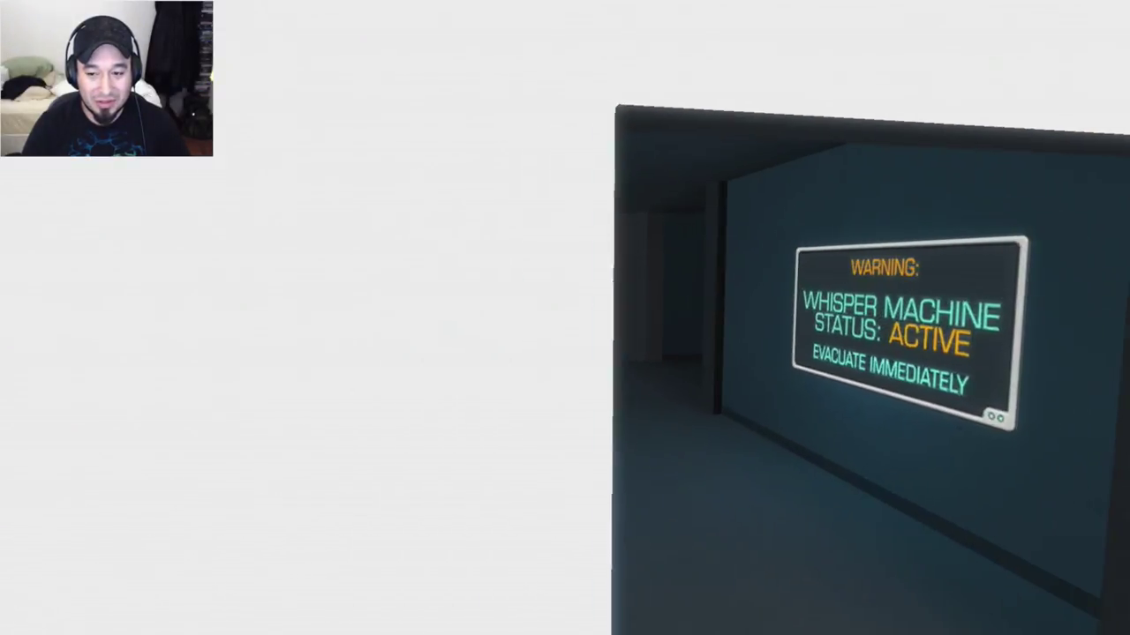
pyautogui.press('w')
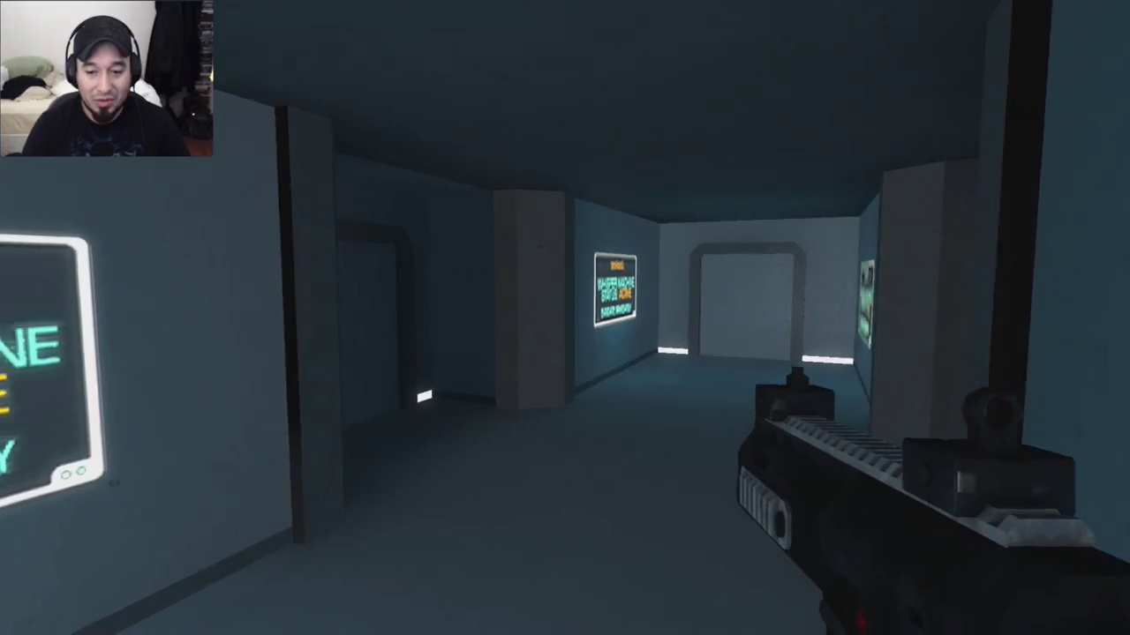
pyautogui.click(565, 318)
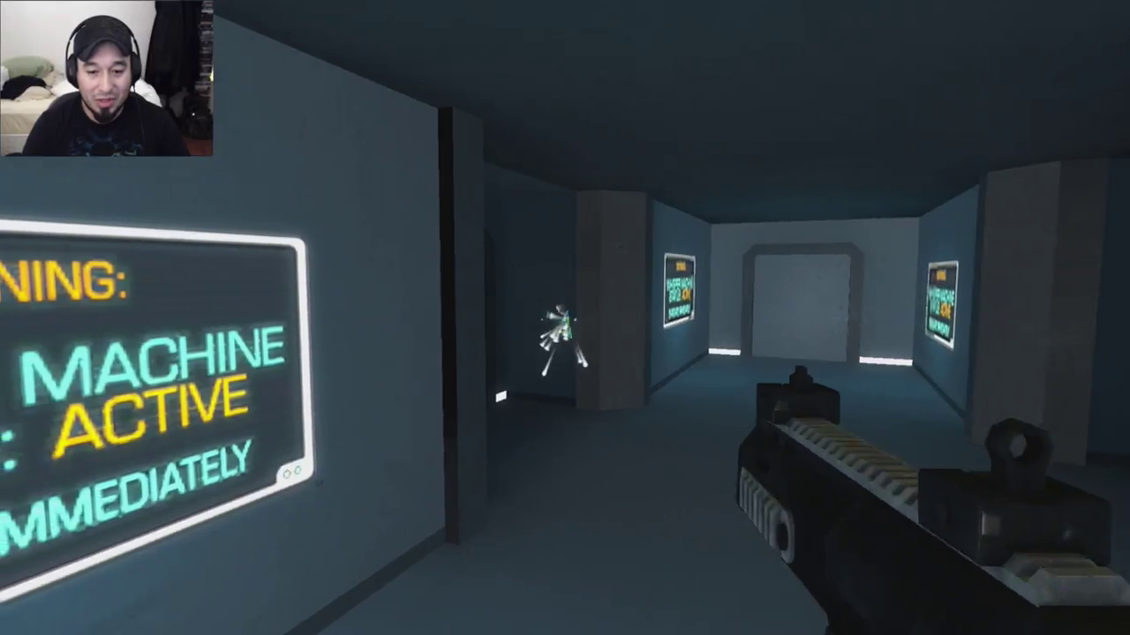
pyautogui.click(565, 318)
pyautogui.click(565, 318)
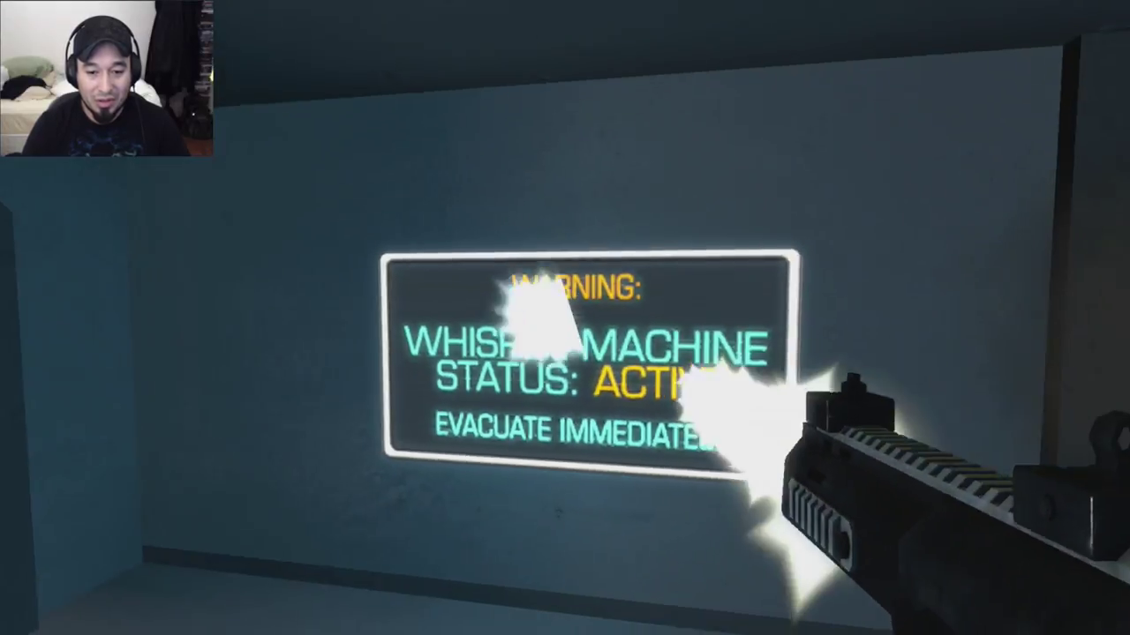
pyautogui.press('w')
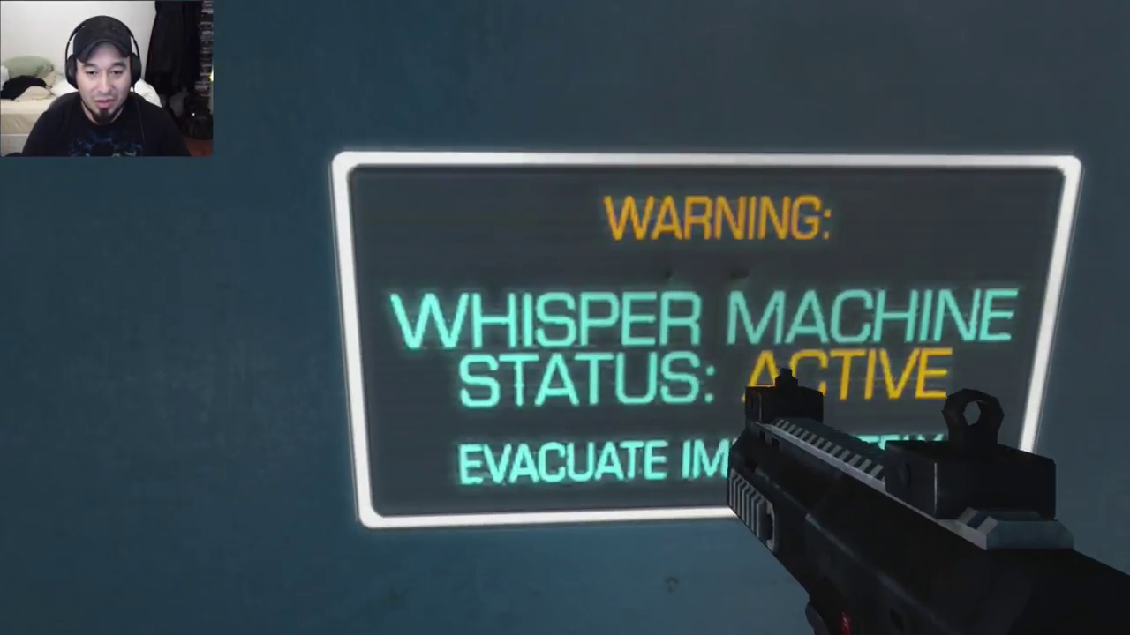
pyautogui.moveTo(565, 318); pyautogui.dragTo(494, 318)
pyautogui.press('s')
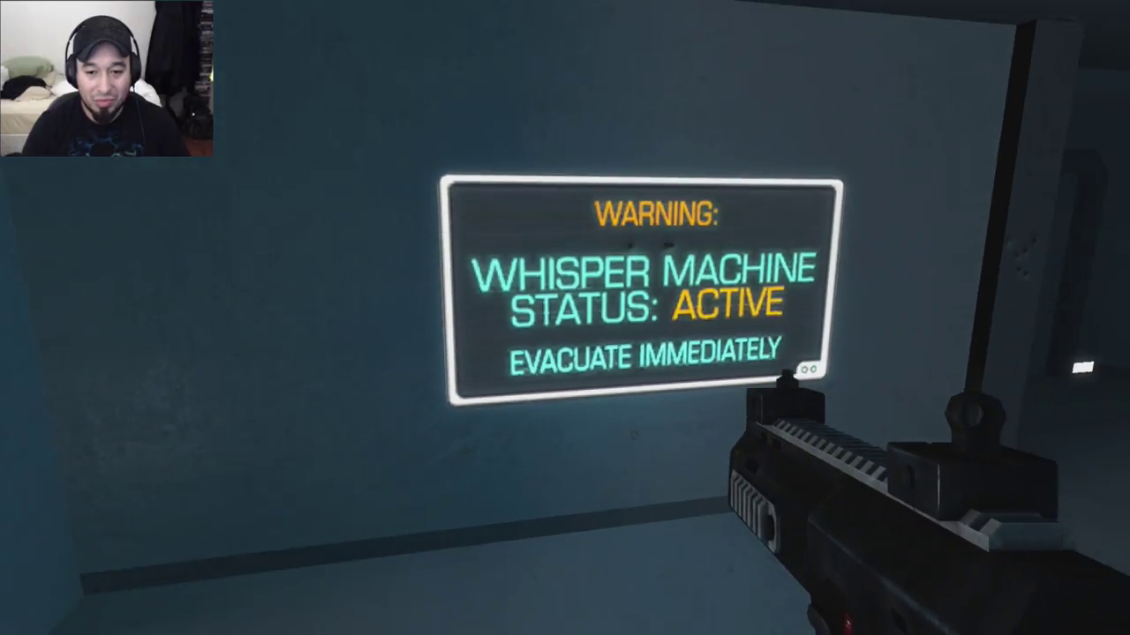
pyautogui.press('s')
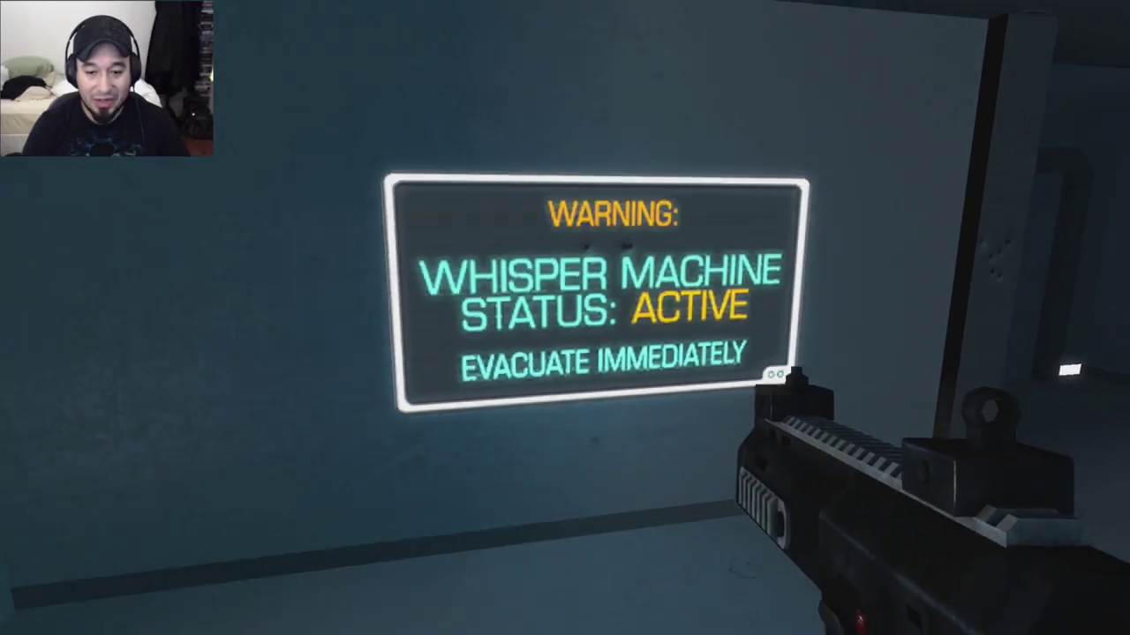
pyautogui.moveTo(565, 318); pyautogui.dragTo(671, 318)
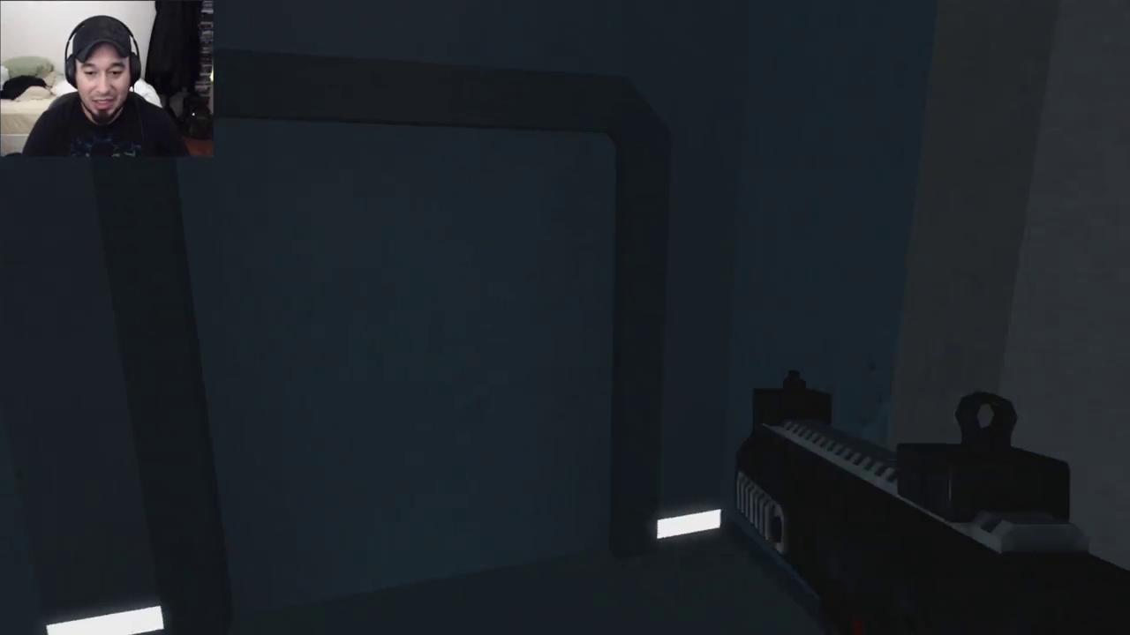
pyautogui.moveTo(565, 318)
pyautogui.mouseDown()
pyautogui.moveTo(441, 318)
pyautogui.moveTo(688, 318)
pyautogui.mouseUp()
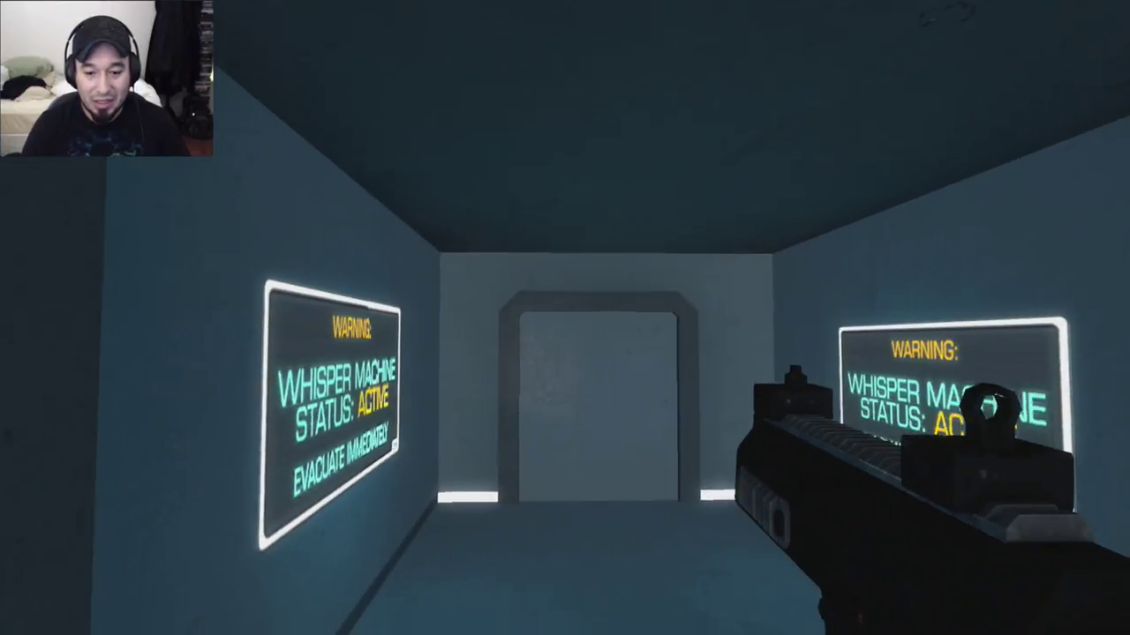
pyautogui.press('w')
pyautogui.click(565, 317)
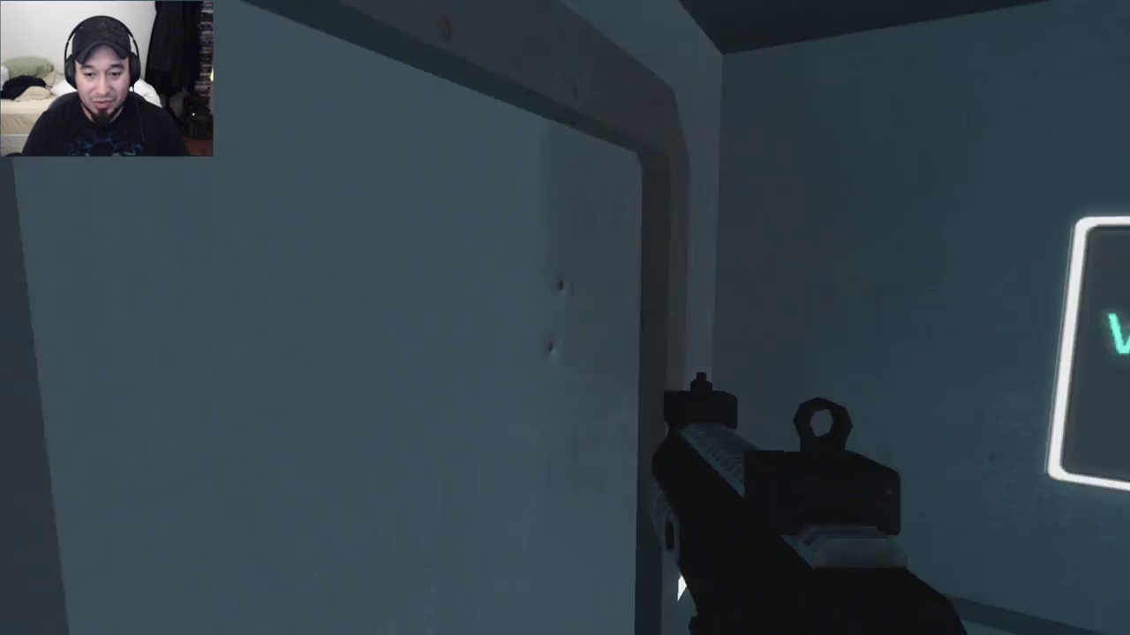
pyautogui.click(565, 318)
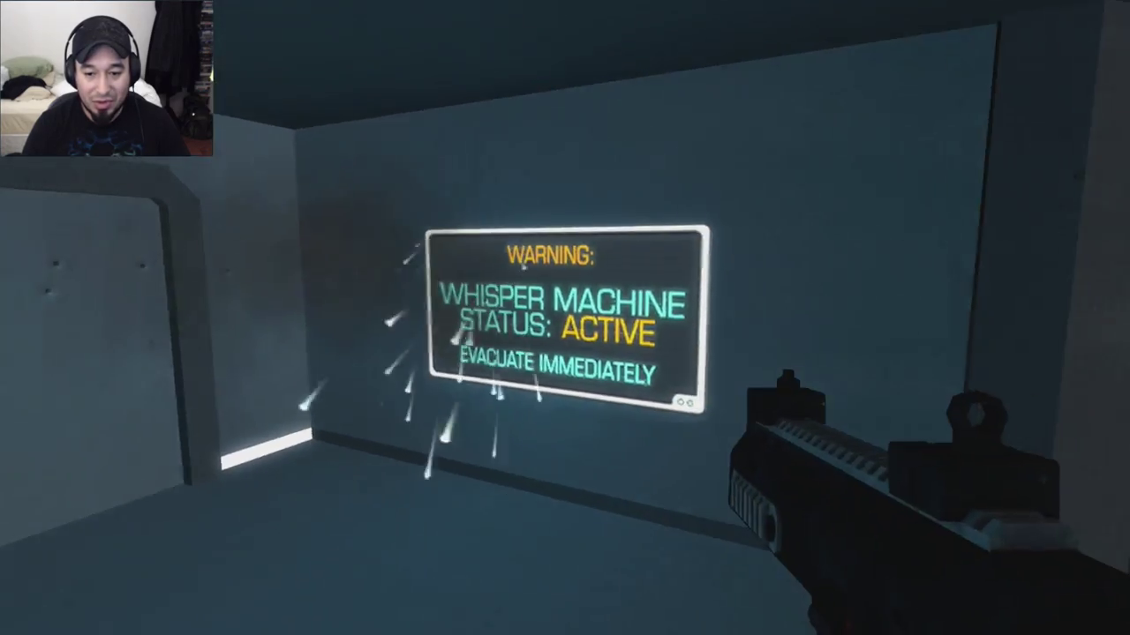
pyautogui.press('w')
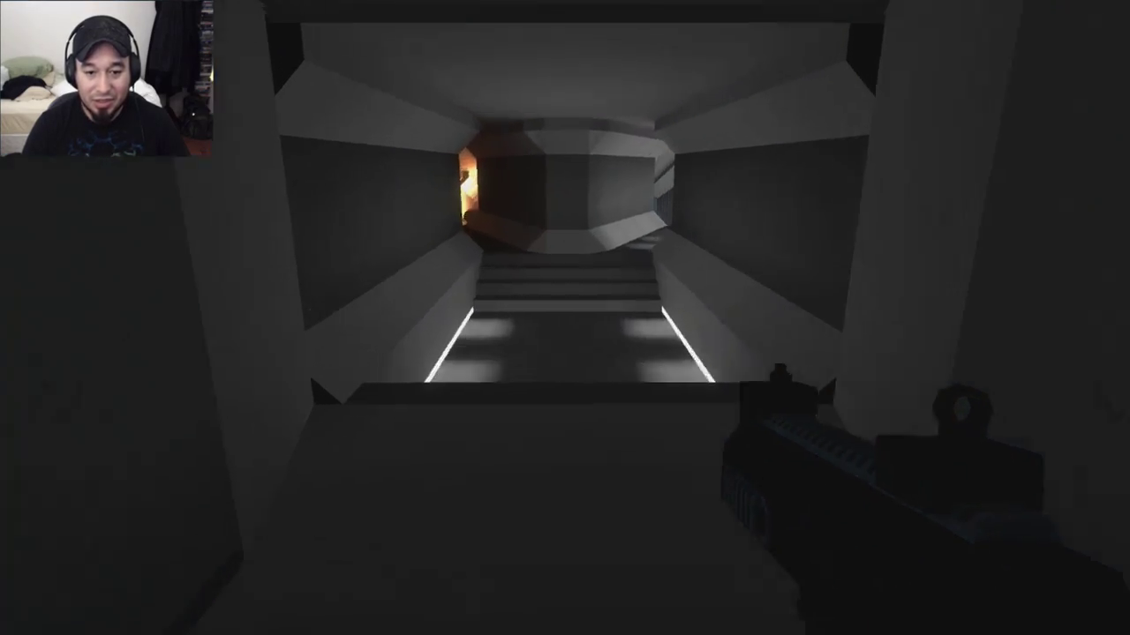
pyautogui.press('w')
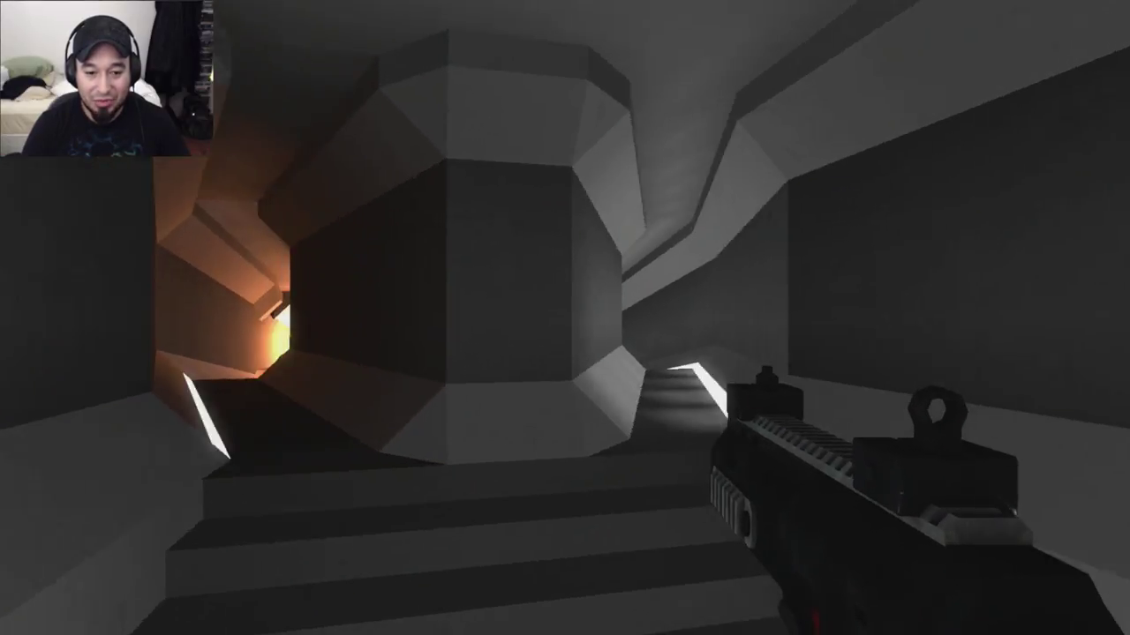
pyautogui.press('w')
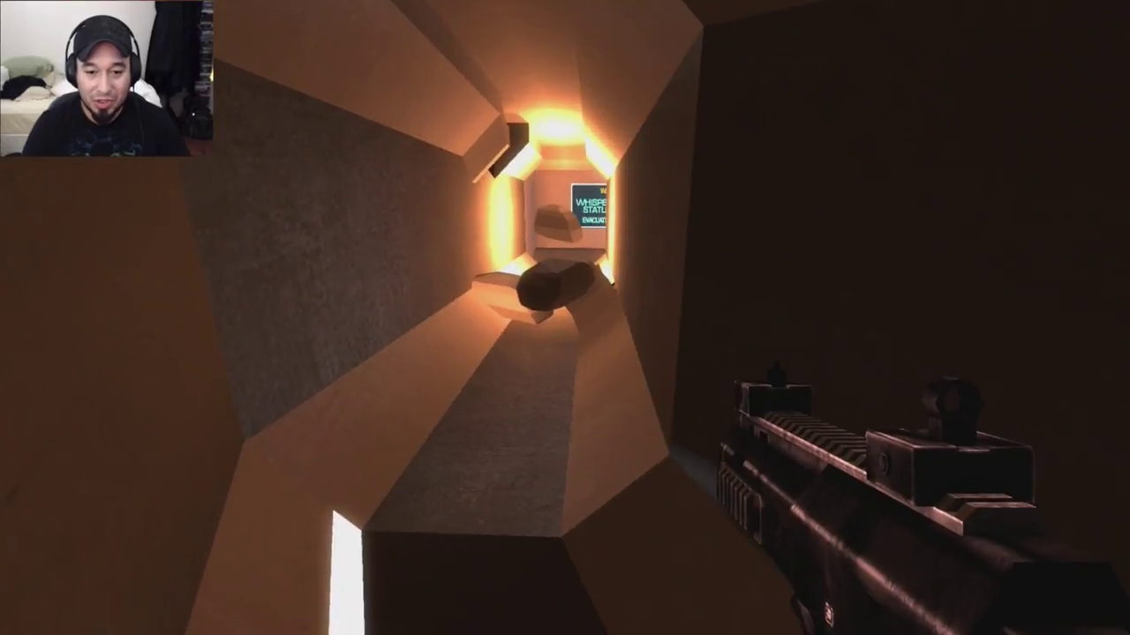
pyautogui.press('w')
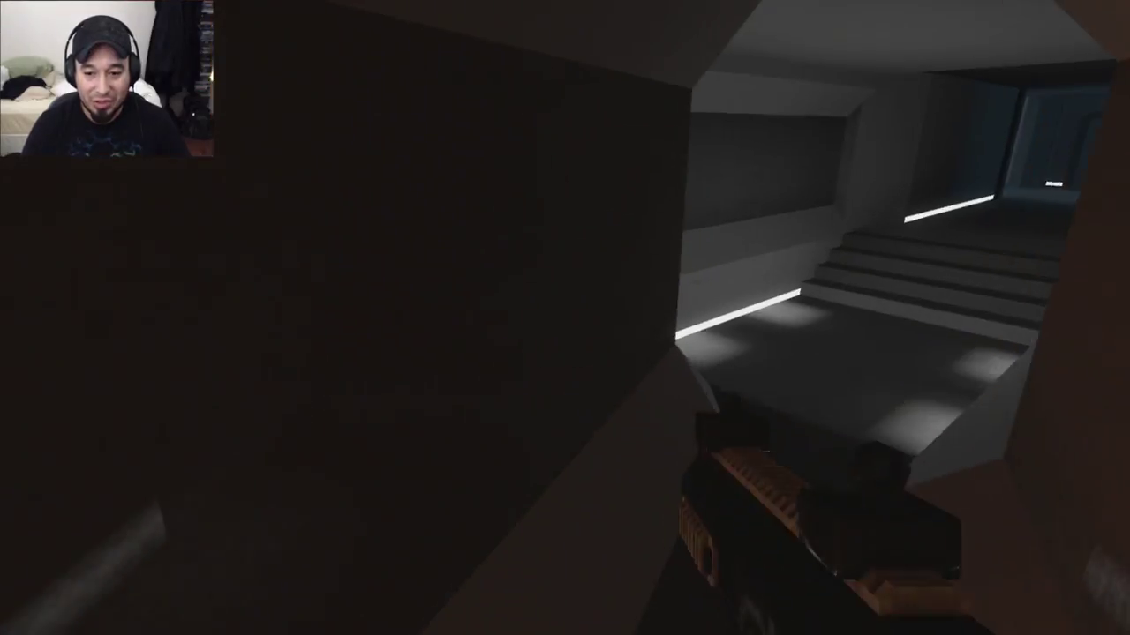
pyautogui.press('w')
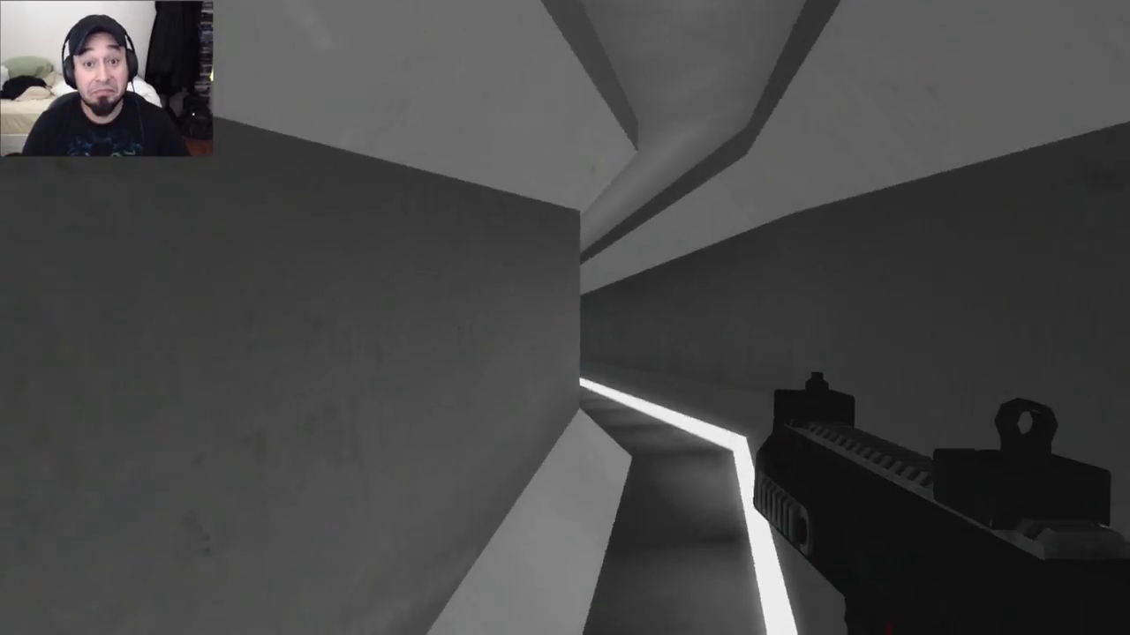
pyautogui.press('w')
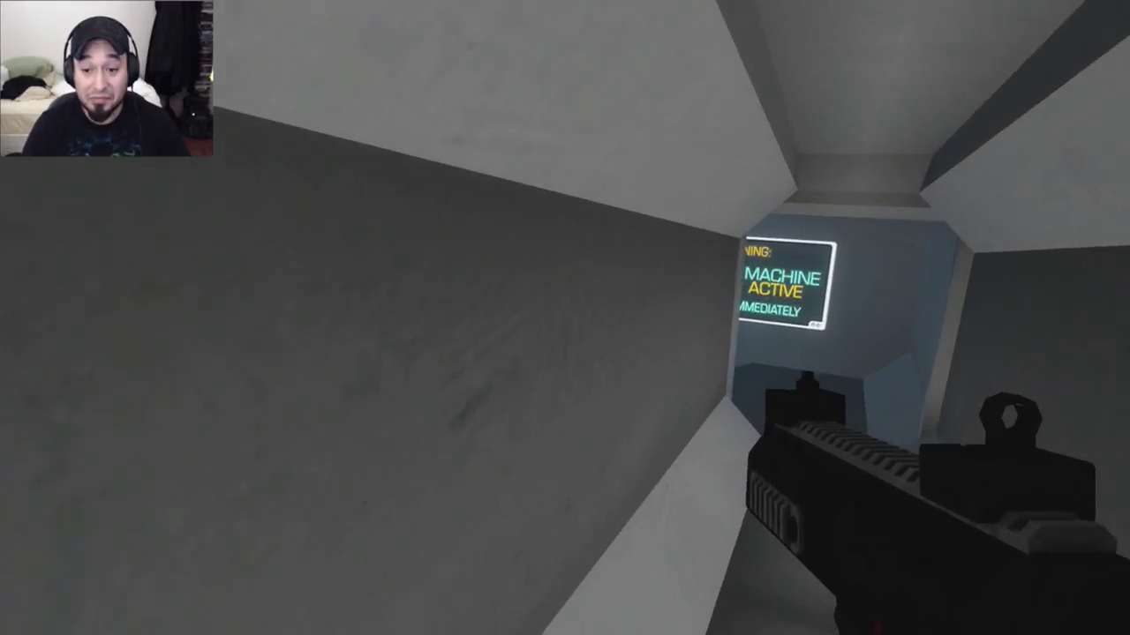
pyautogui.press('w')
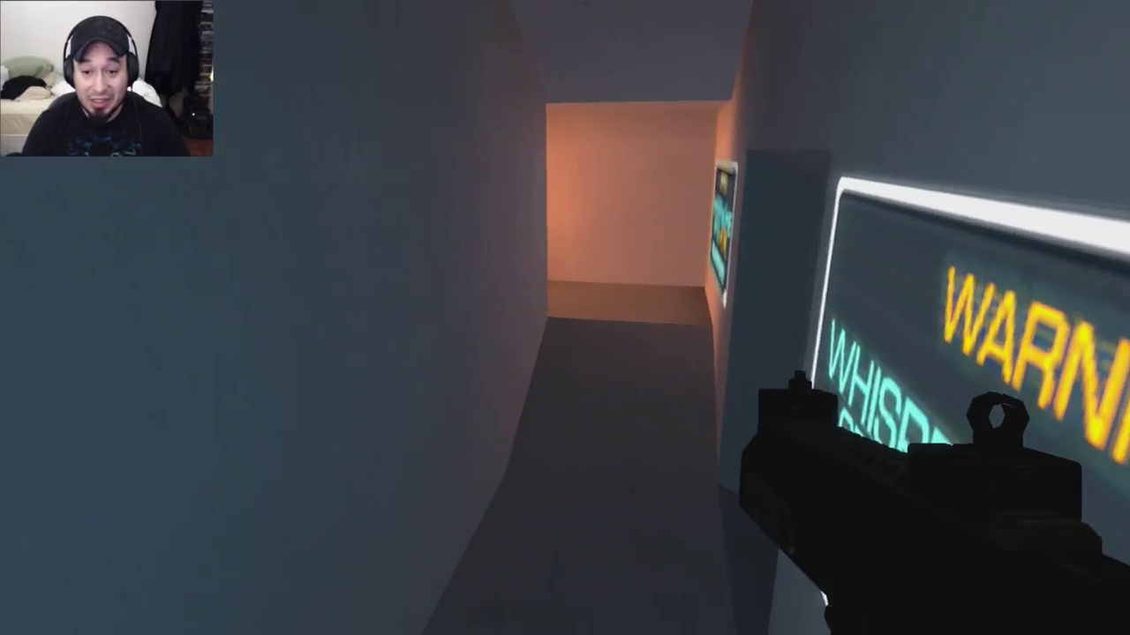
pyautogui.press('w')
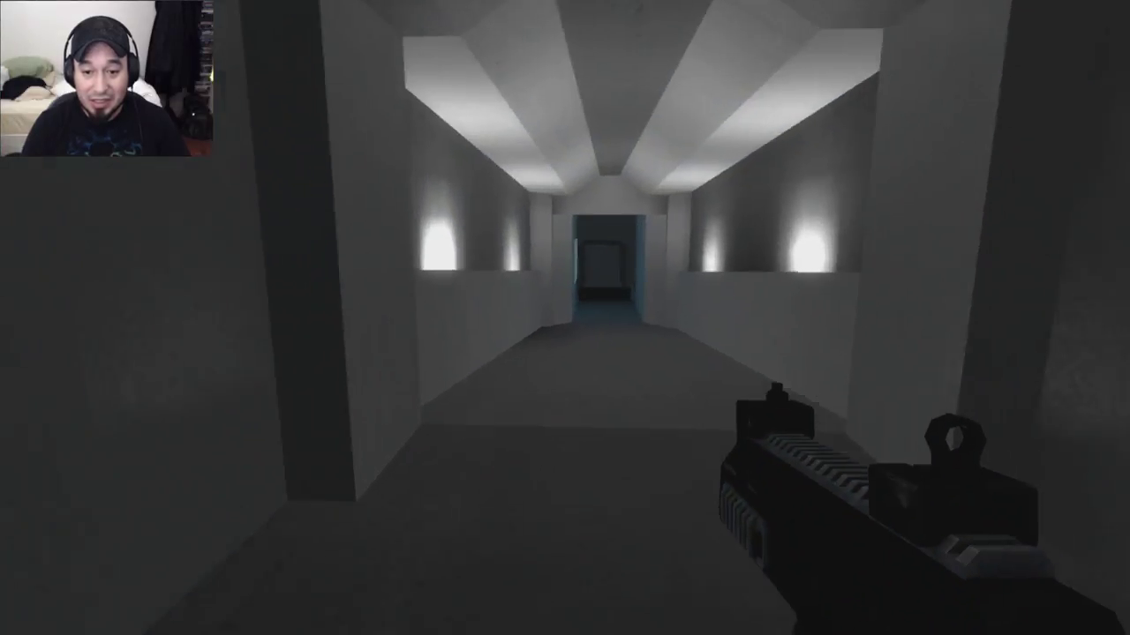
pyautogui.press('w')
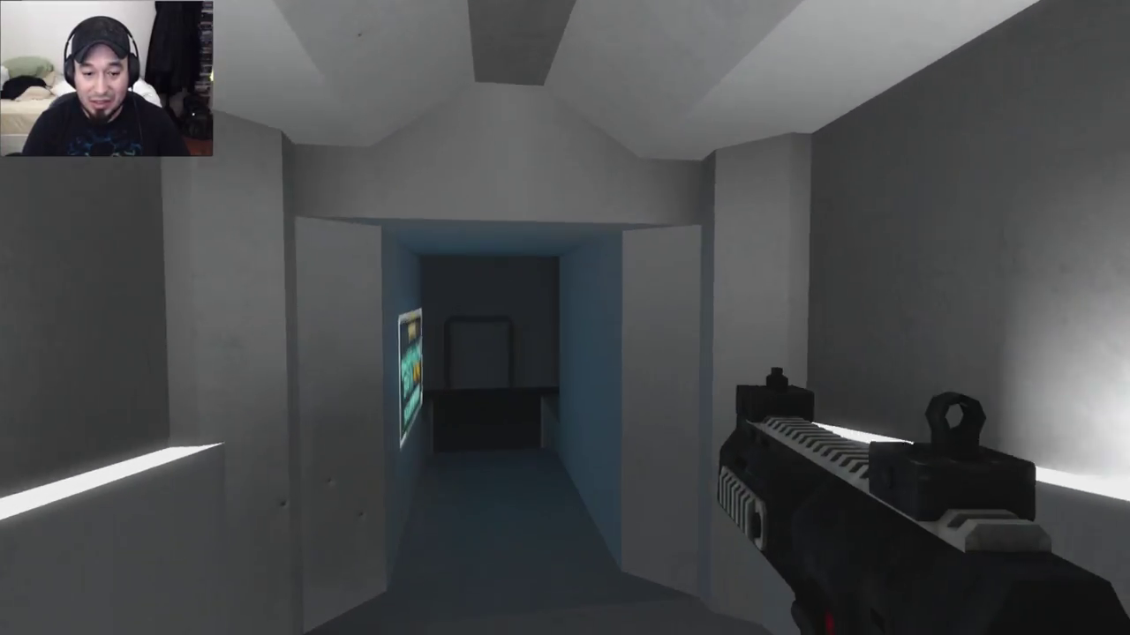
pyautogui.press('w')
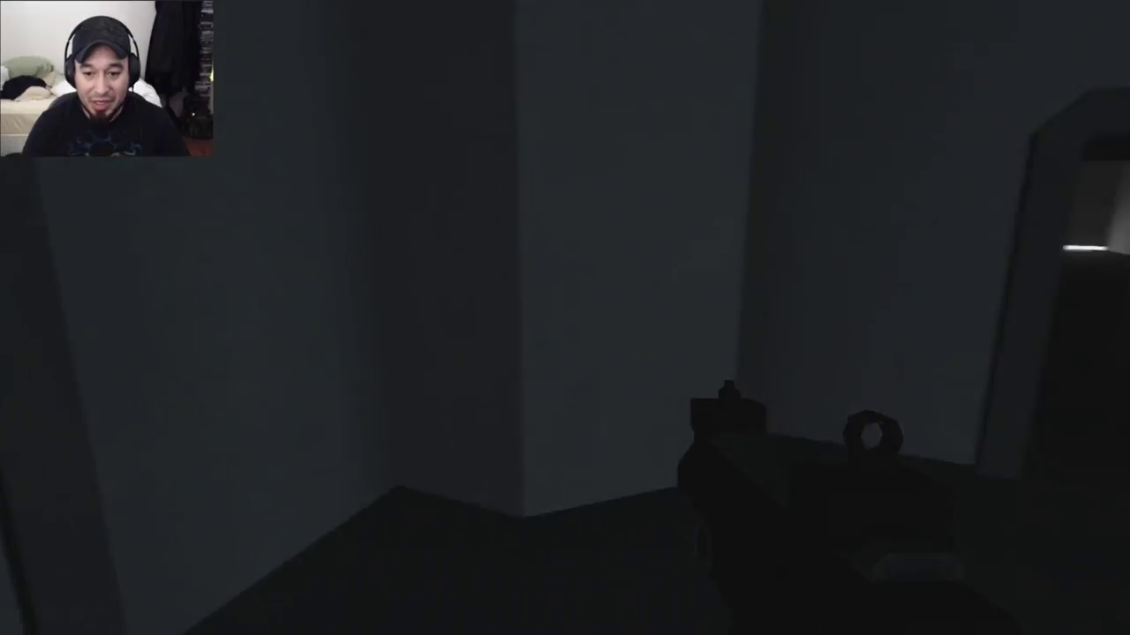
pyautogui.press('w')
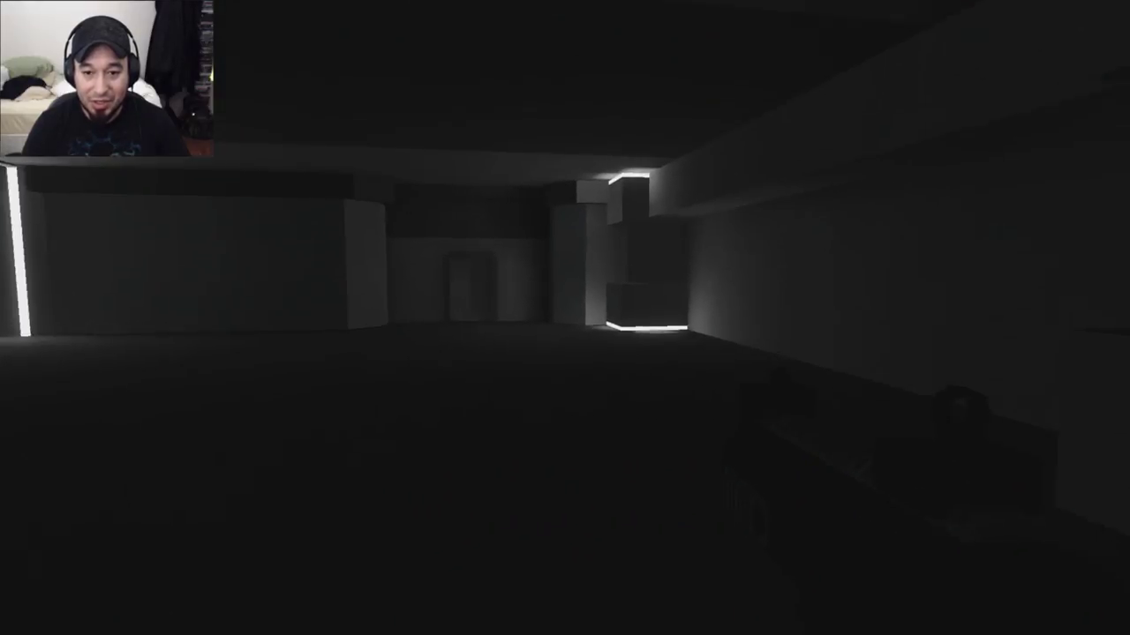
pyautogui.press('w')
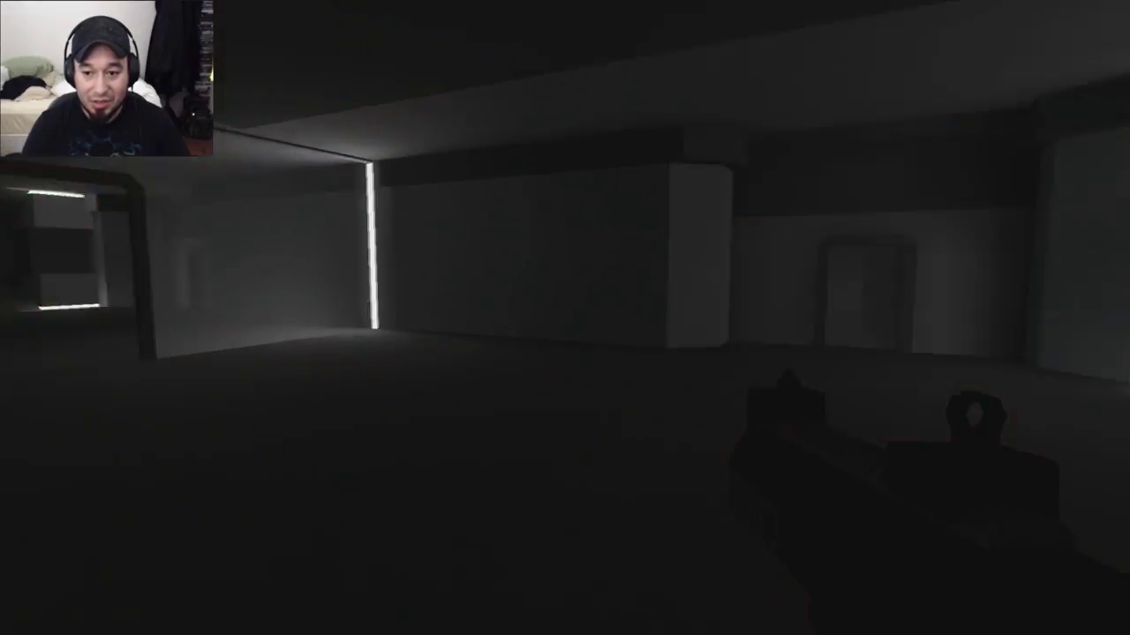
pyautogui.press('w')
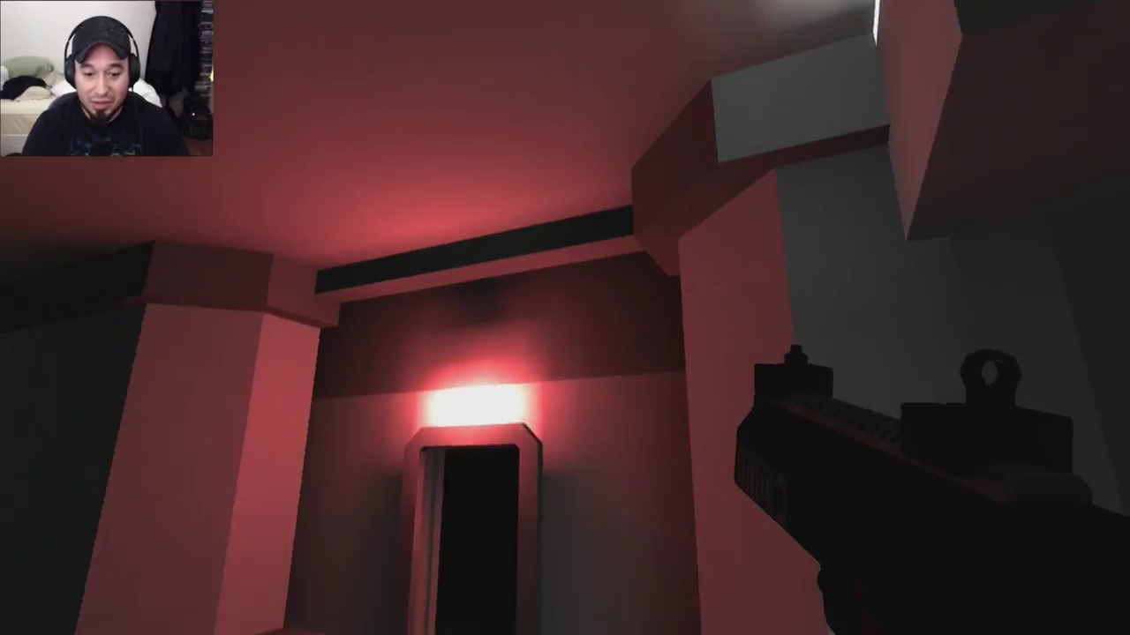
pyautogui.press('w')
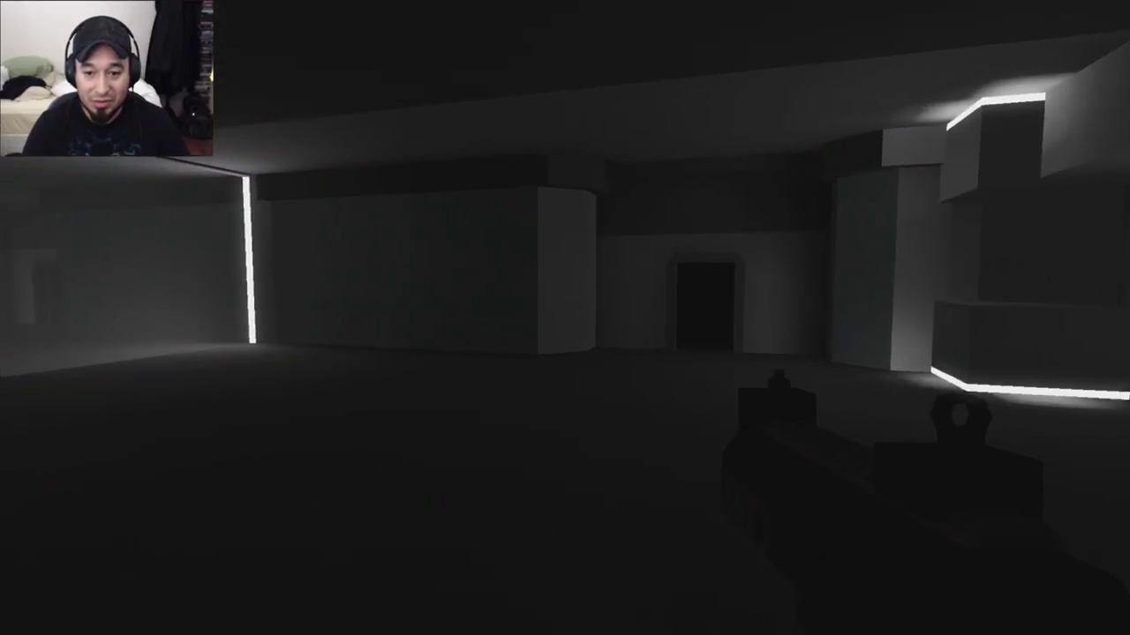
pyautogui.press('w')
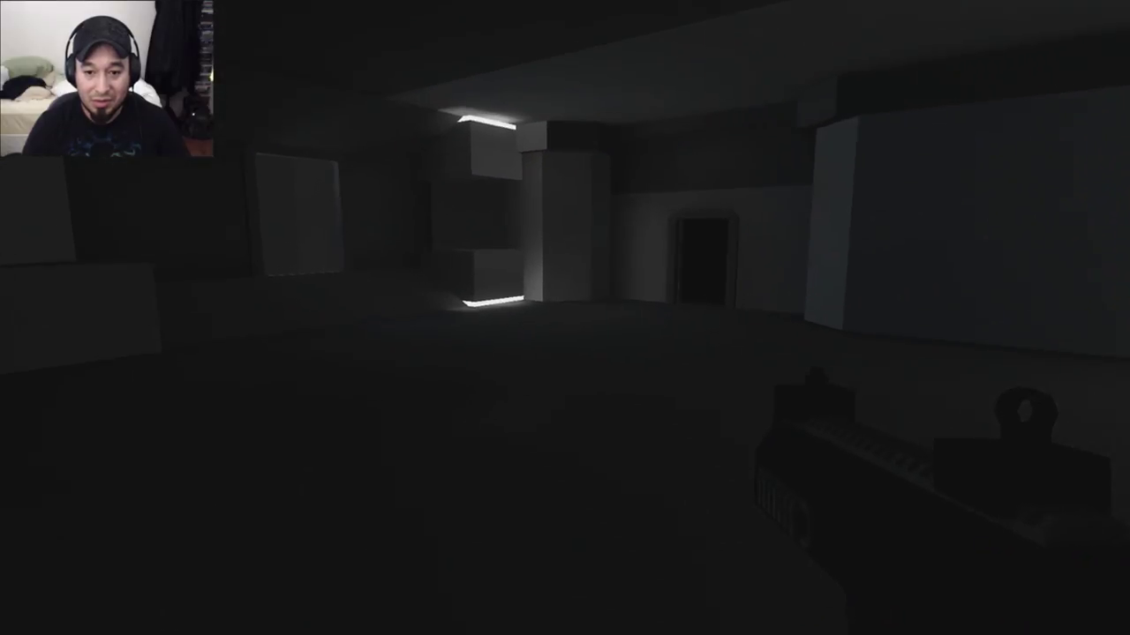
pyautogui.press('w')
pyautogui.press('w')
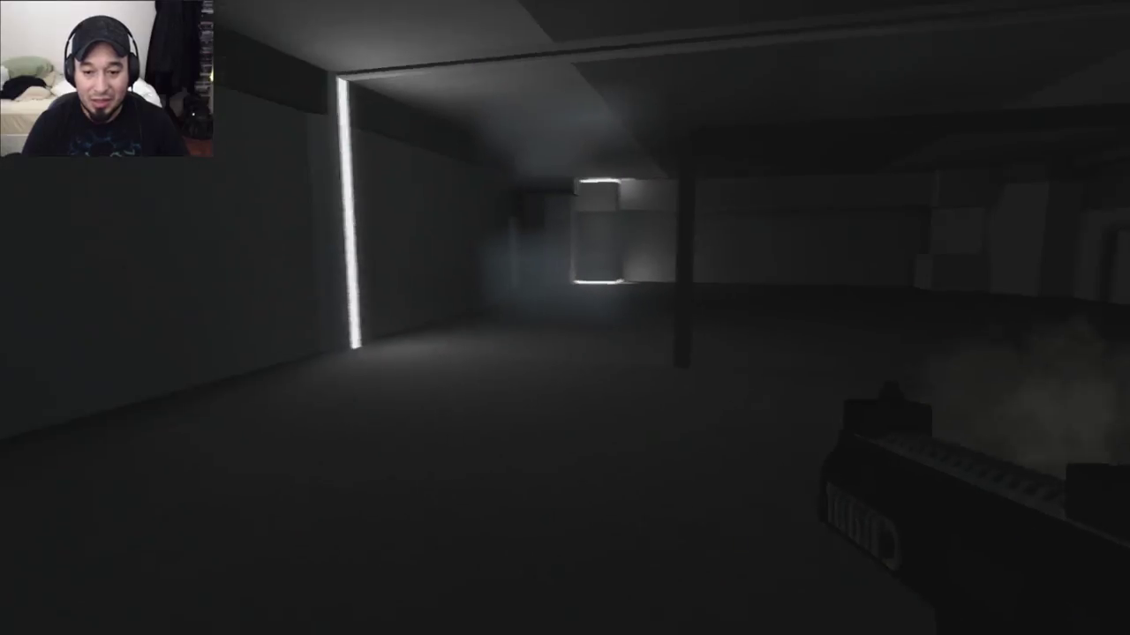
pyautogui.click(565, 318)
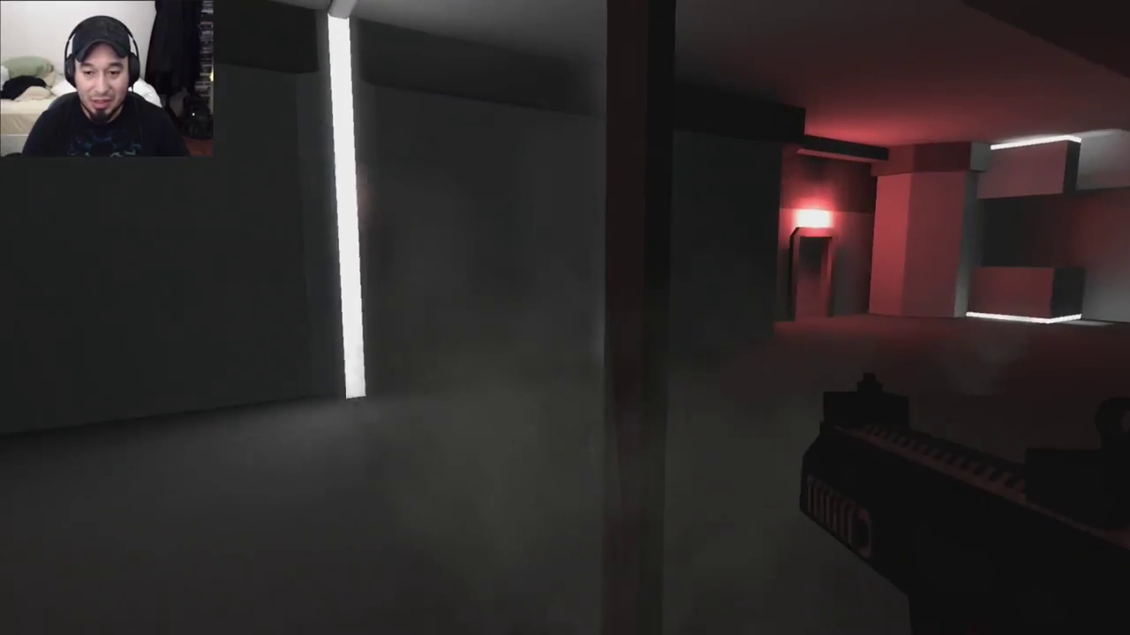
pyautogui.click(565, 318)
pyautogui.press('w')
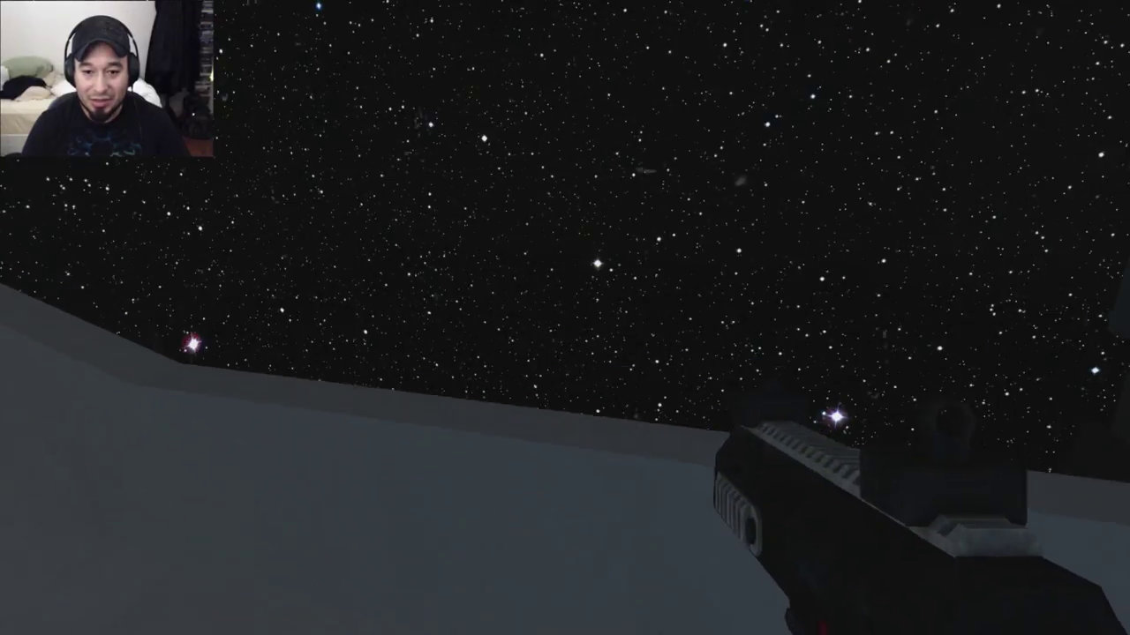
pyautogui.press('w')
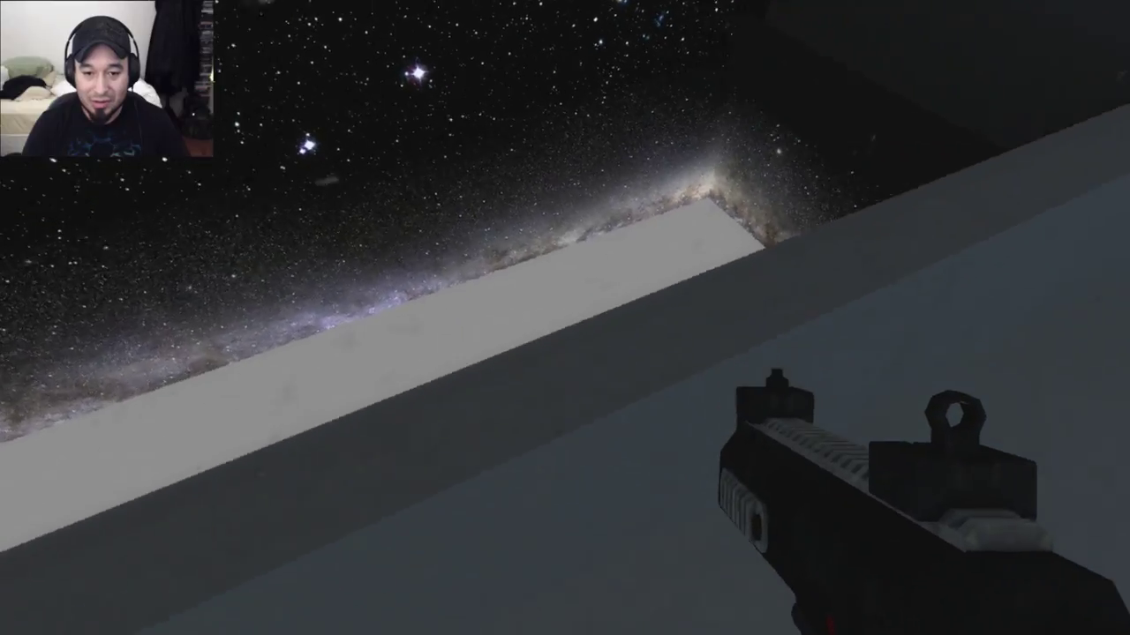
pyautogui.press('w')
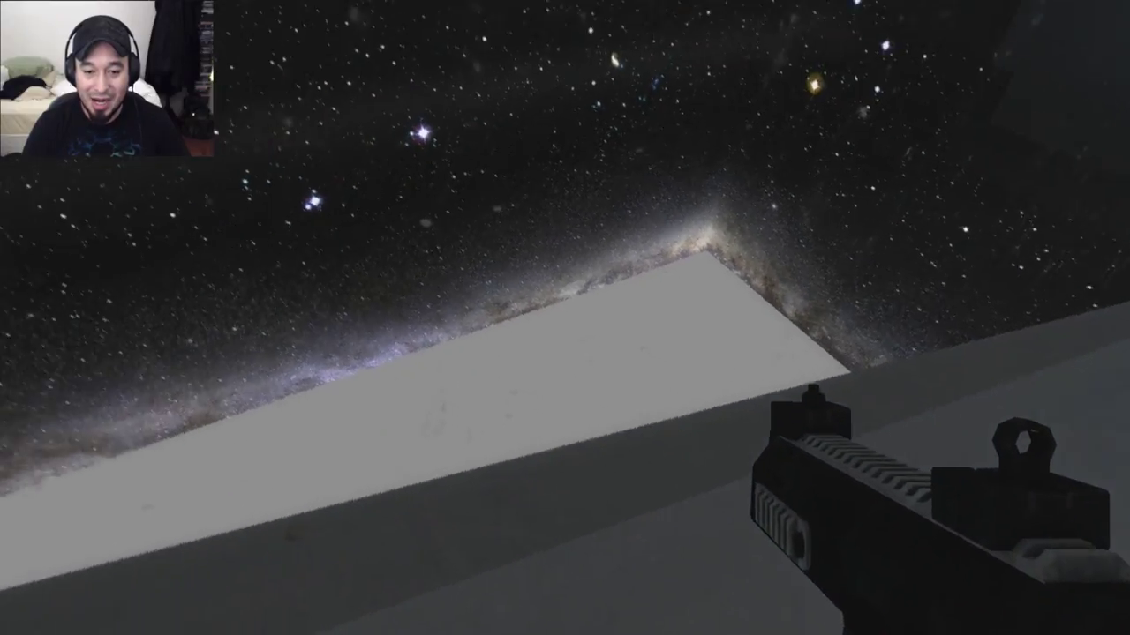
pyautogui.press('w')
pyautogui.press('w')
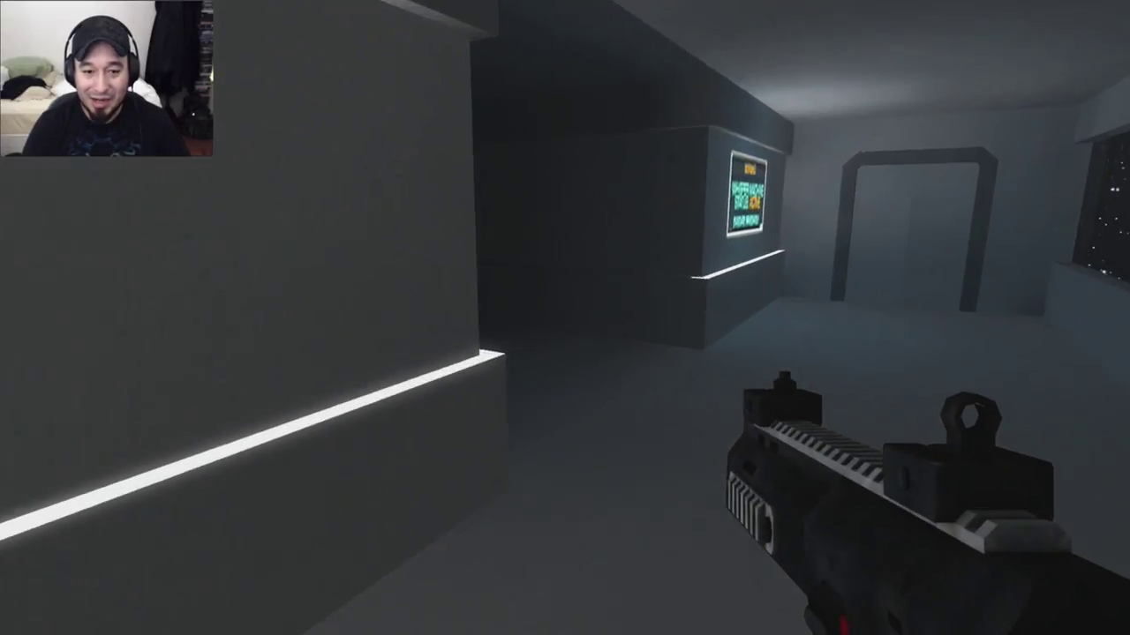
pyautogui.press('w')
pyautogui.press('w')
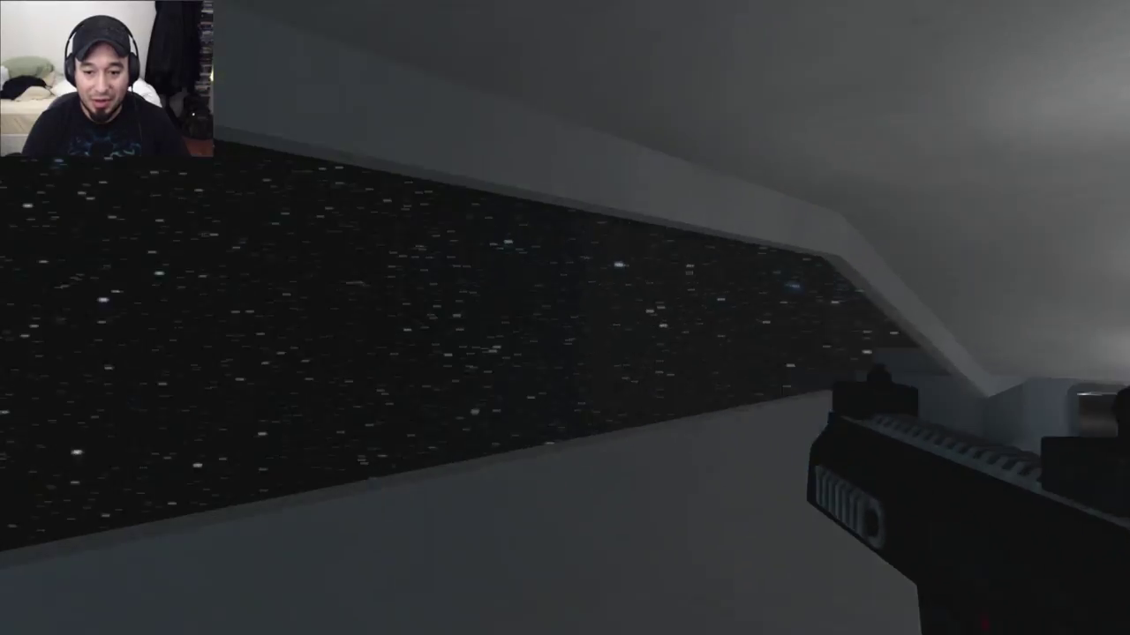
pyautogui.press('w')
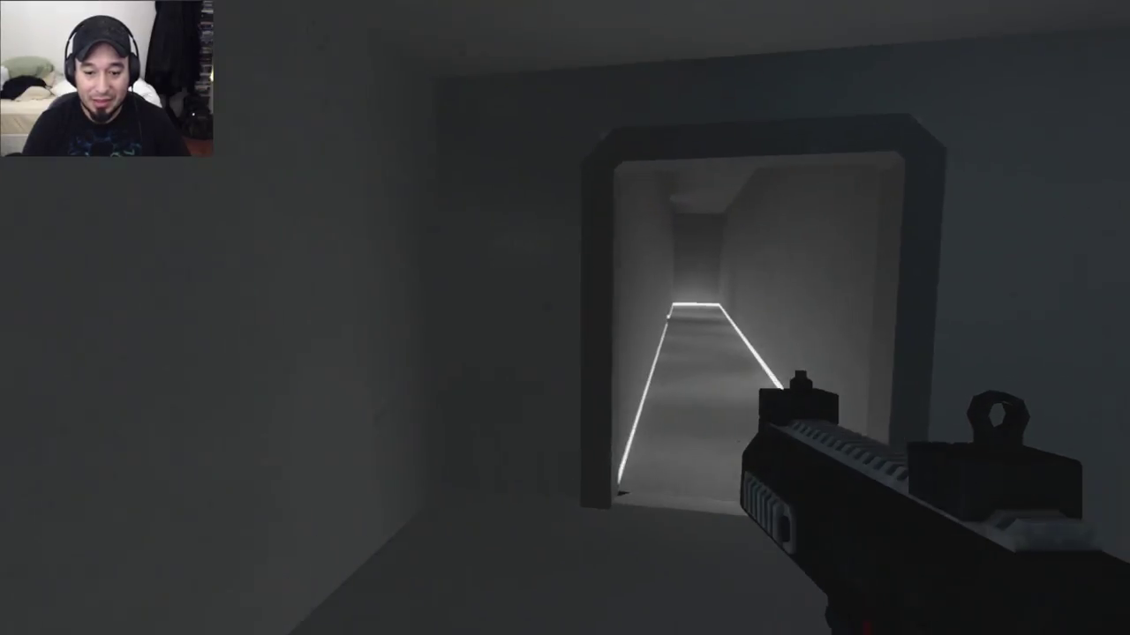
pyautogui.press('w')
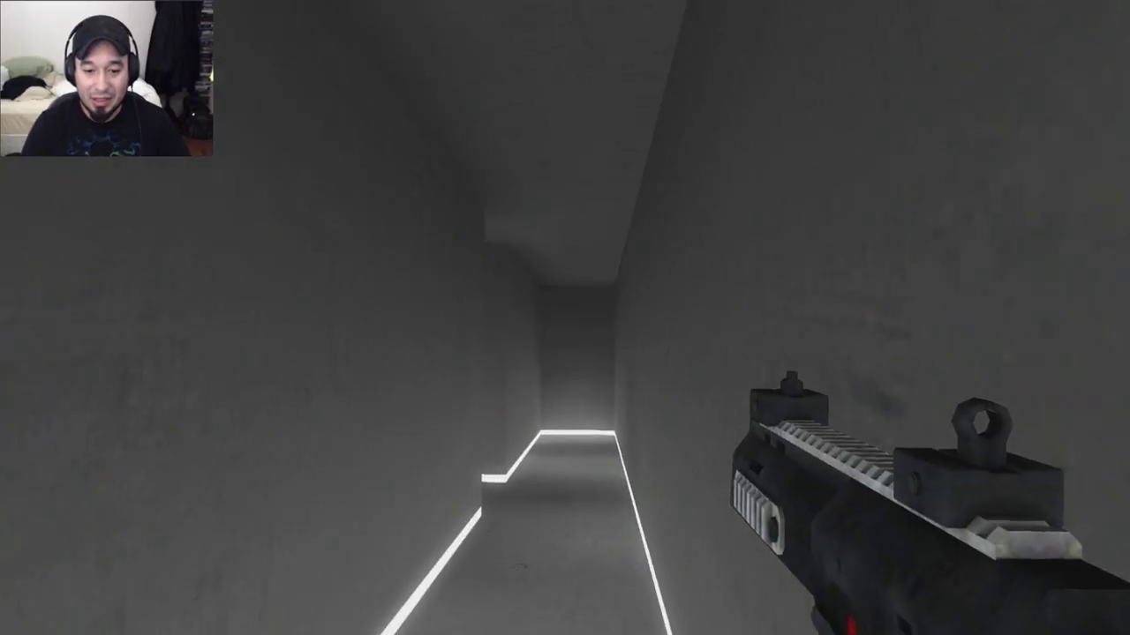
pyautogui.press('w')
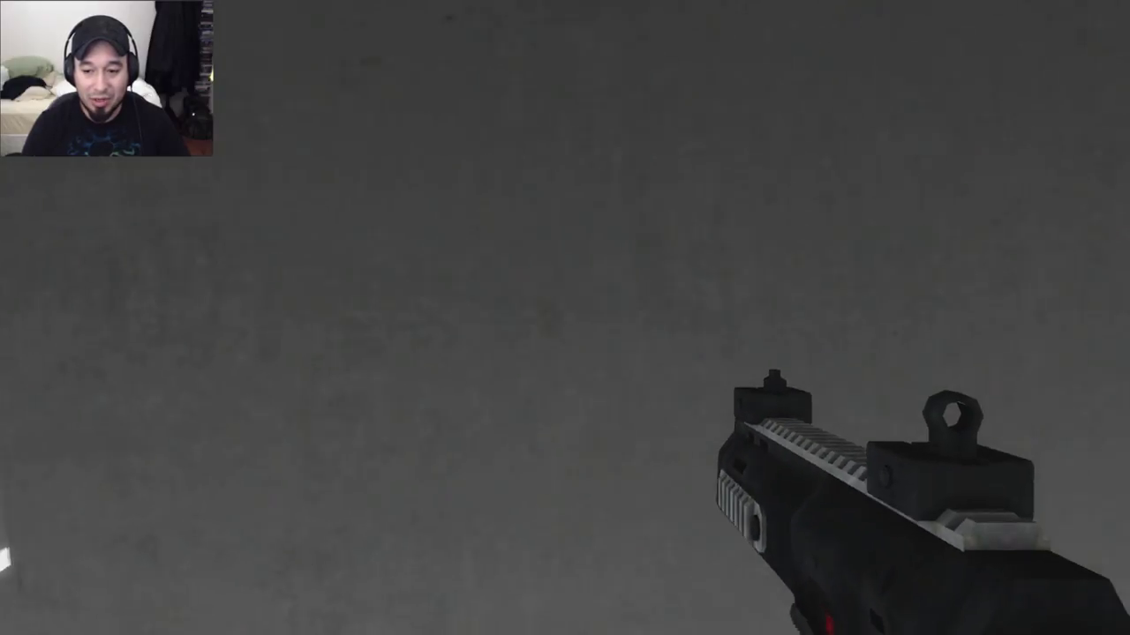
pyautogui.press('w')
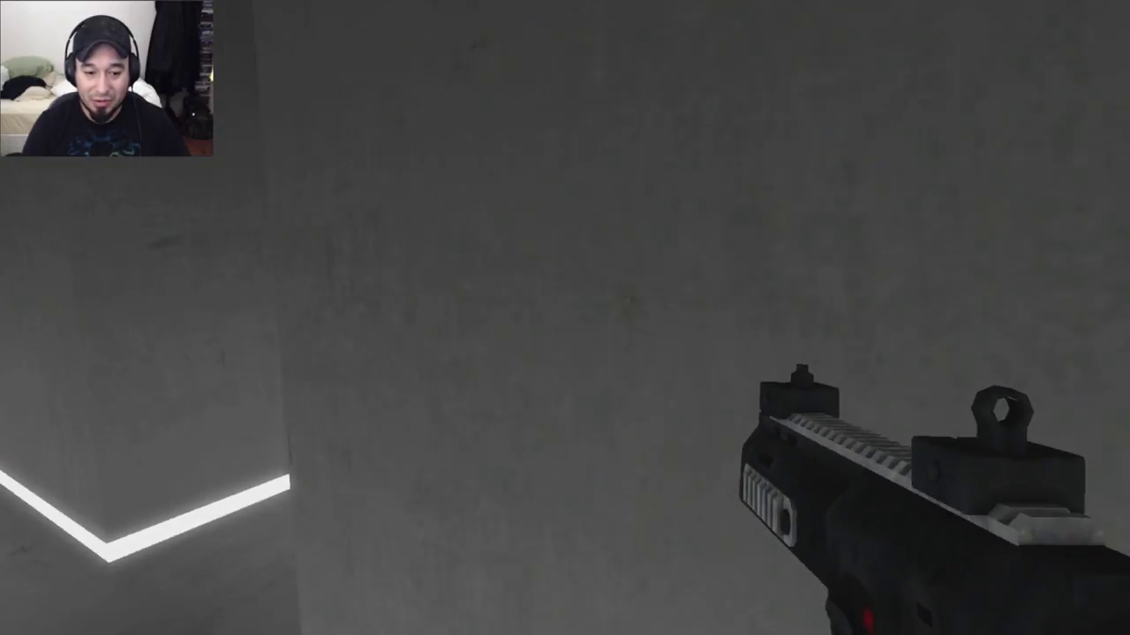
pyautogui.press('w')
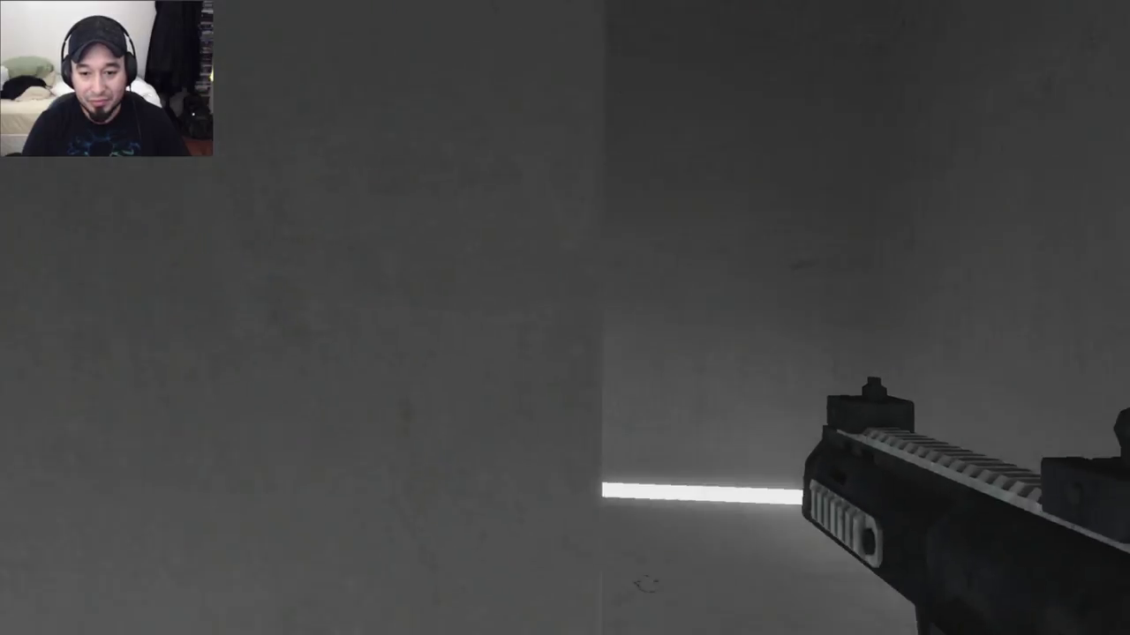
pyautogui.press('w')
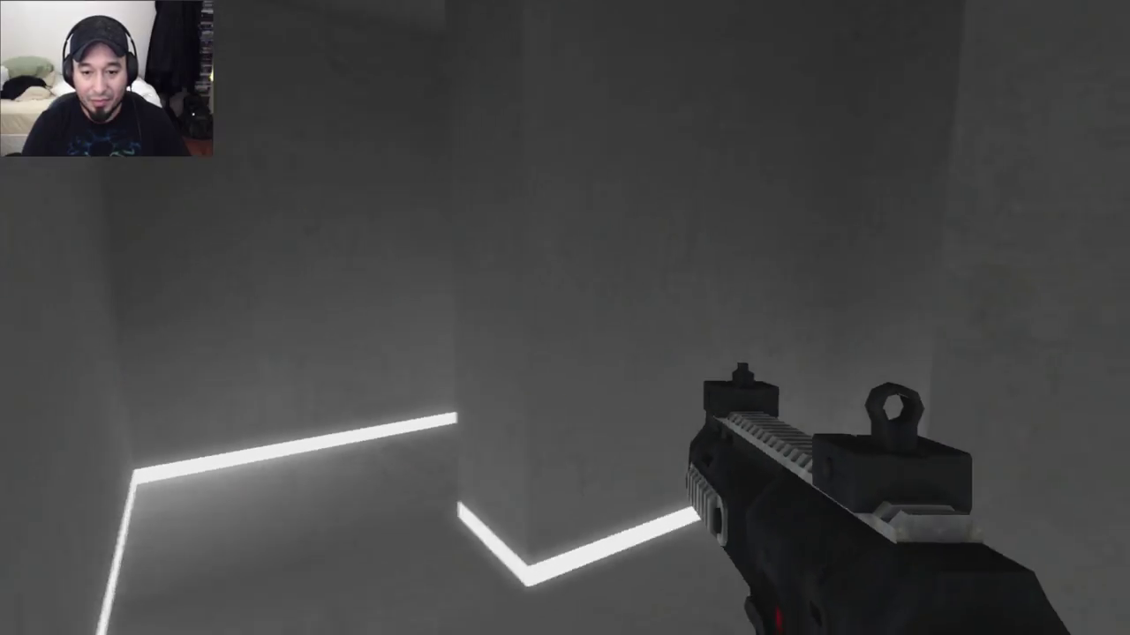
pyautogui.press('w')
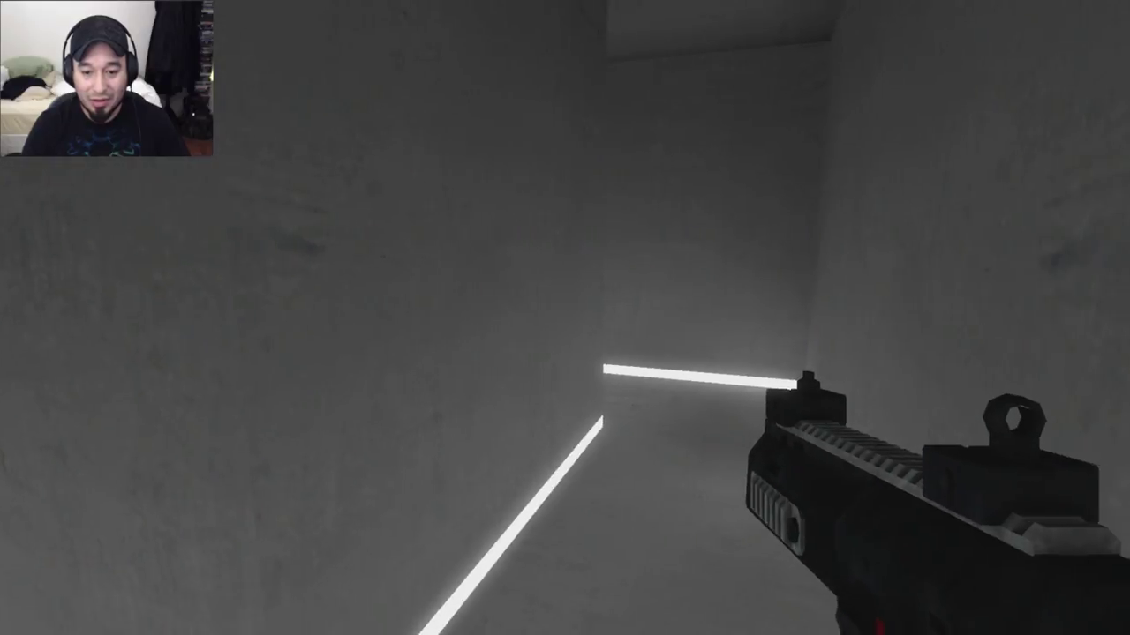
pyautogui.moveTo(565, 317); pyautogui.dragTo(353, 318)
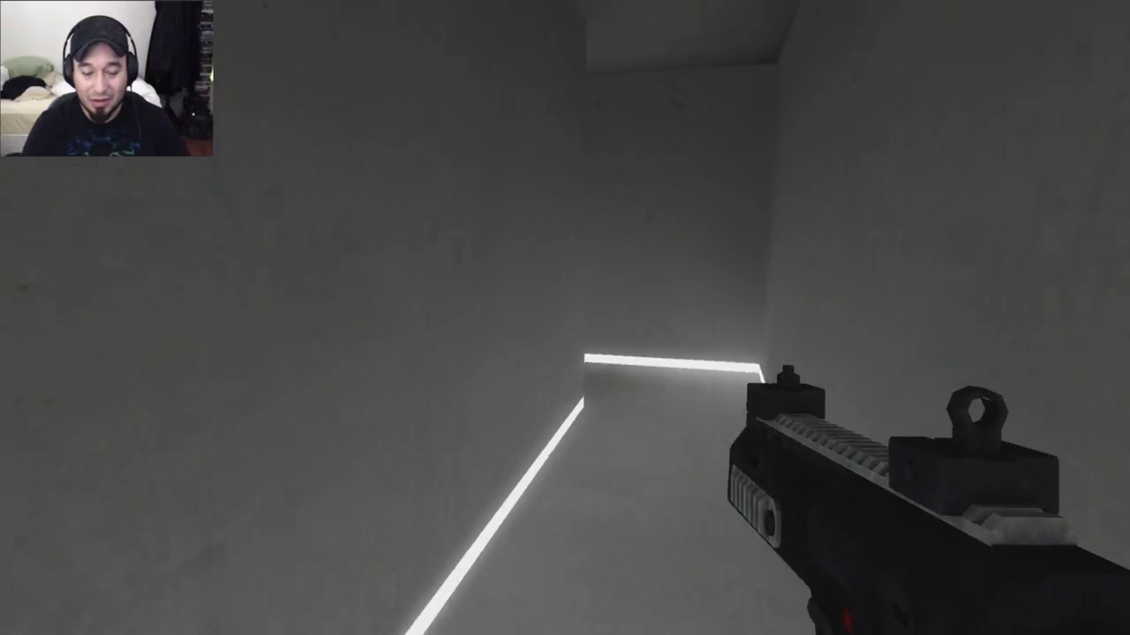
pyautogui.press('w')
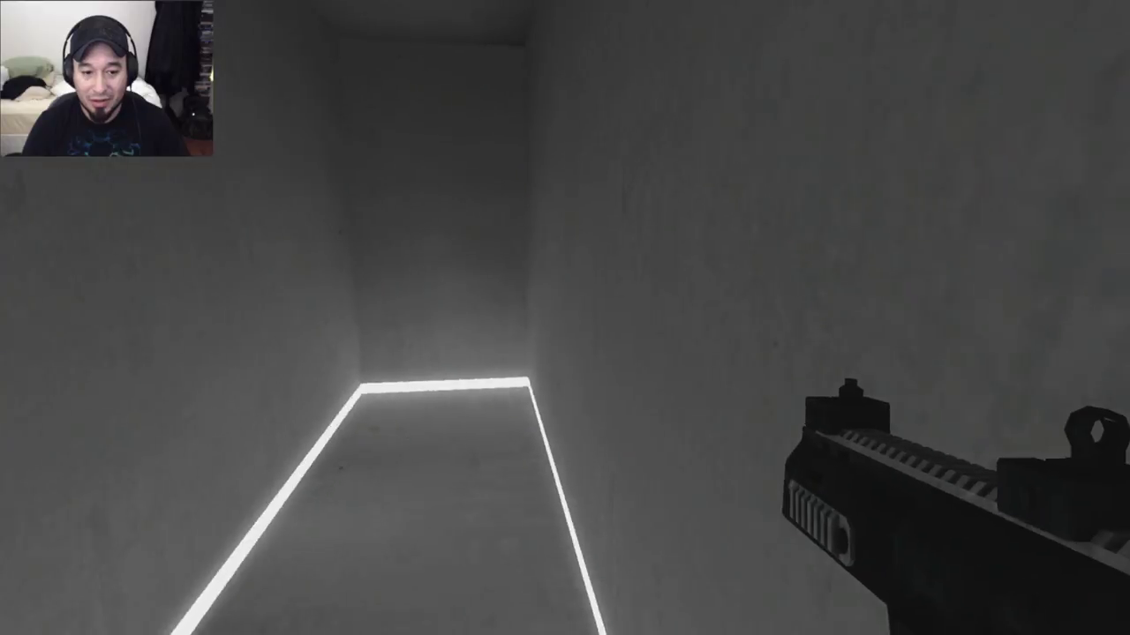
pyautogui.press('w')
pyautogui.press('s')
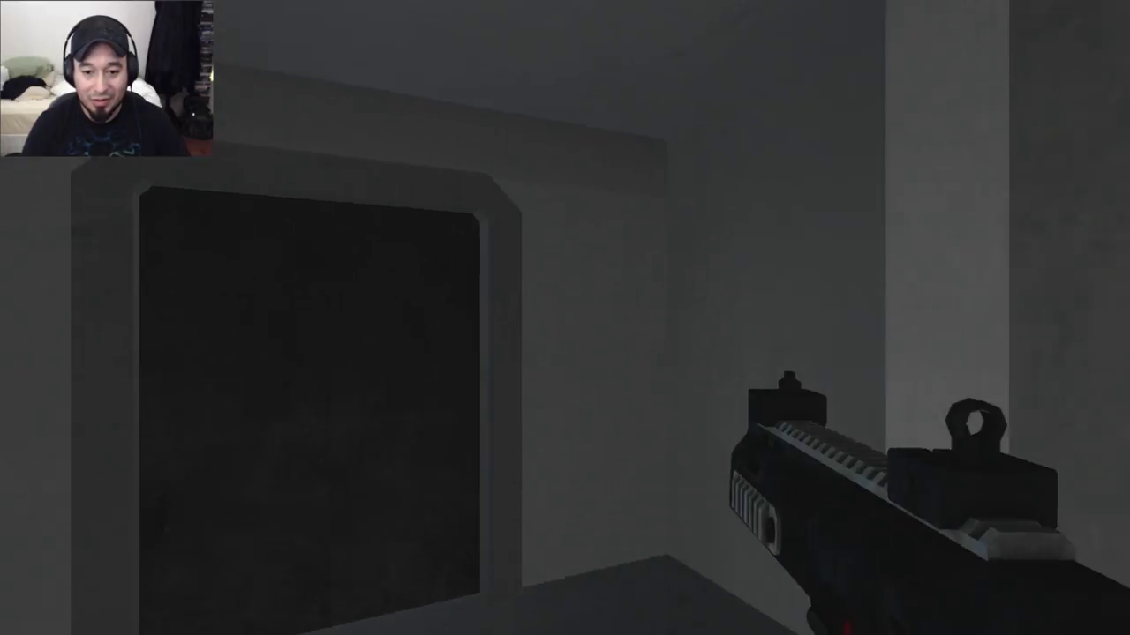
pyautogui.press('w')
pyautogui.press('d')
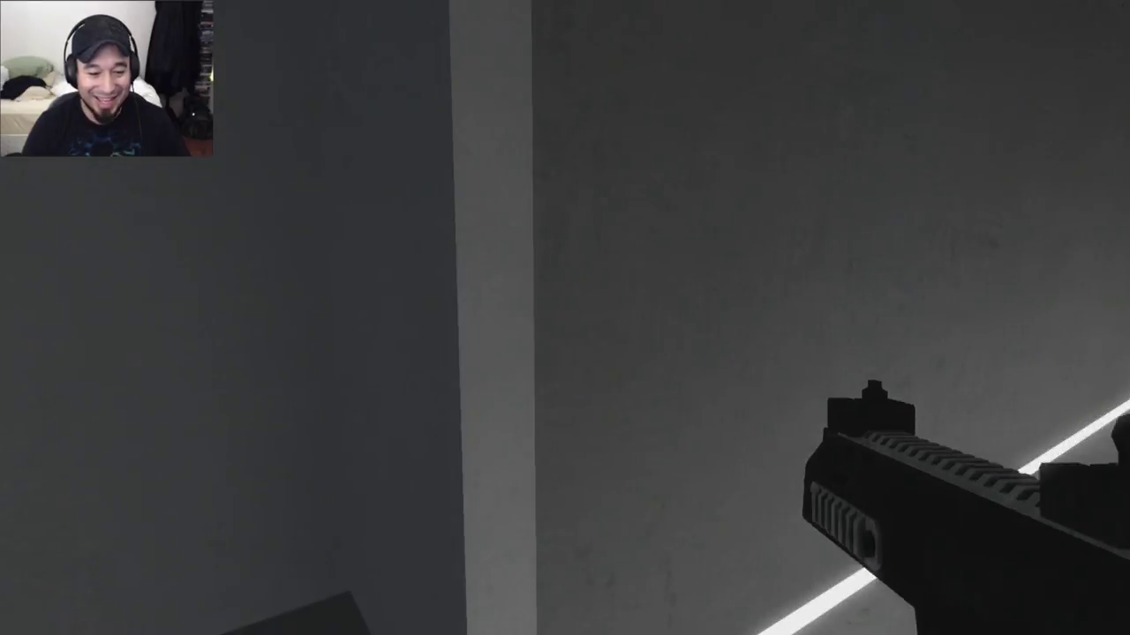
pyautogui.press('w')
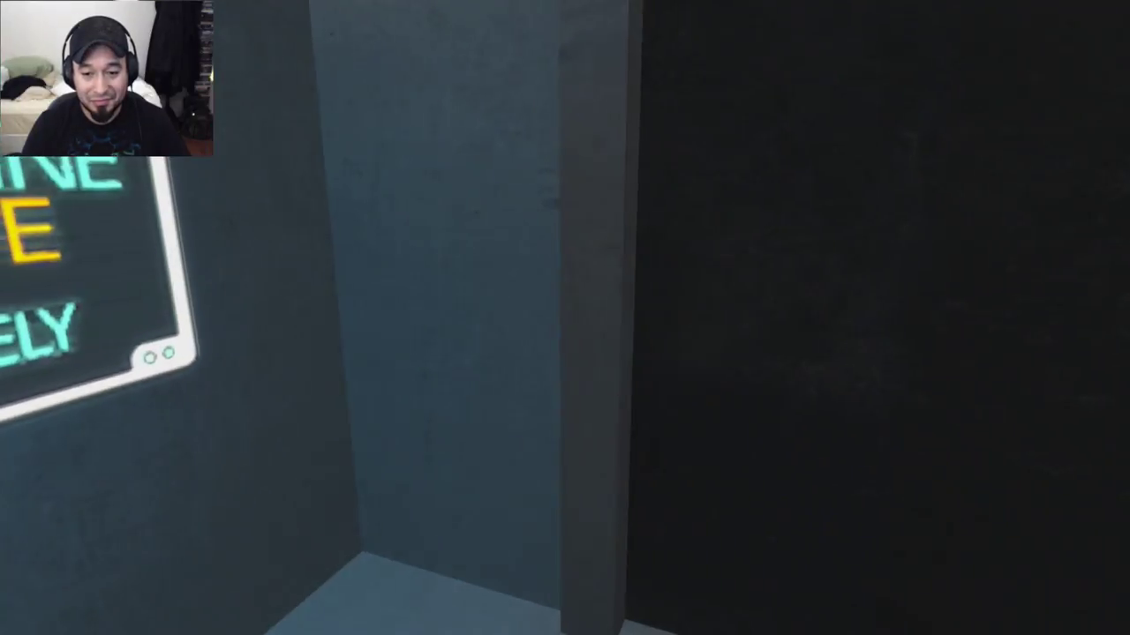
pyautogui.press('w')
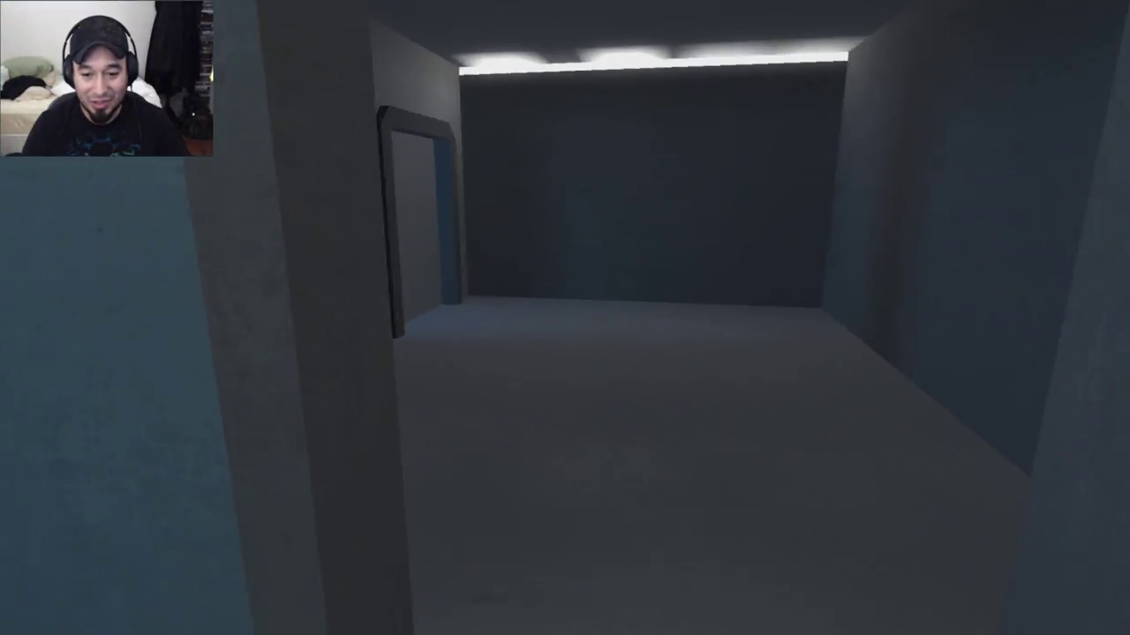
pyautogui.press('w')
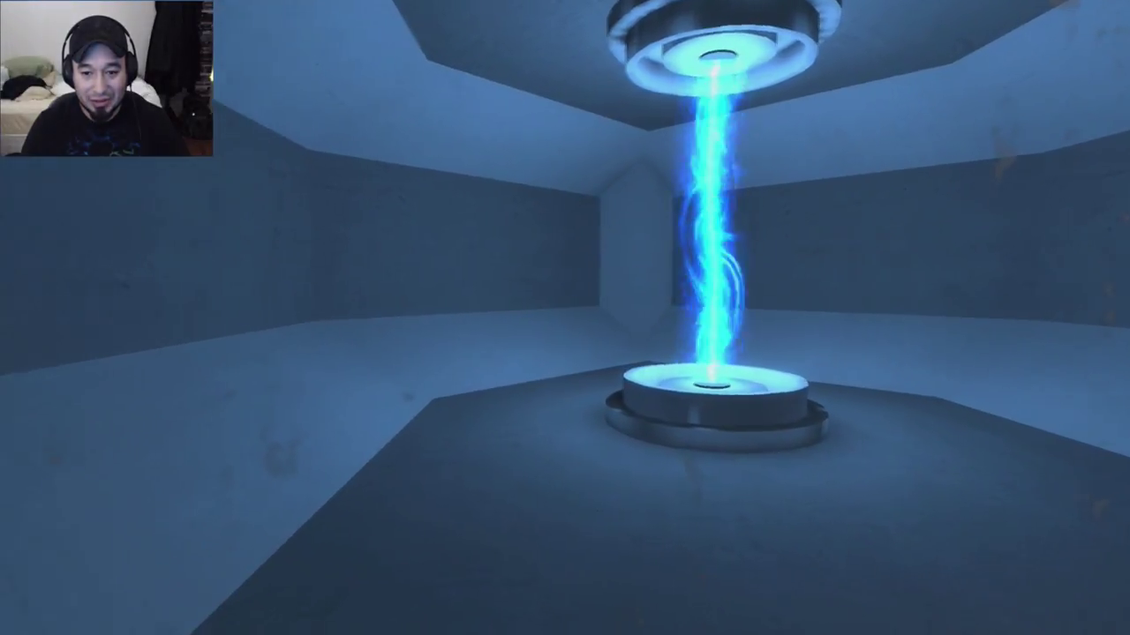
pyautogui.press('w')
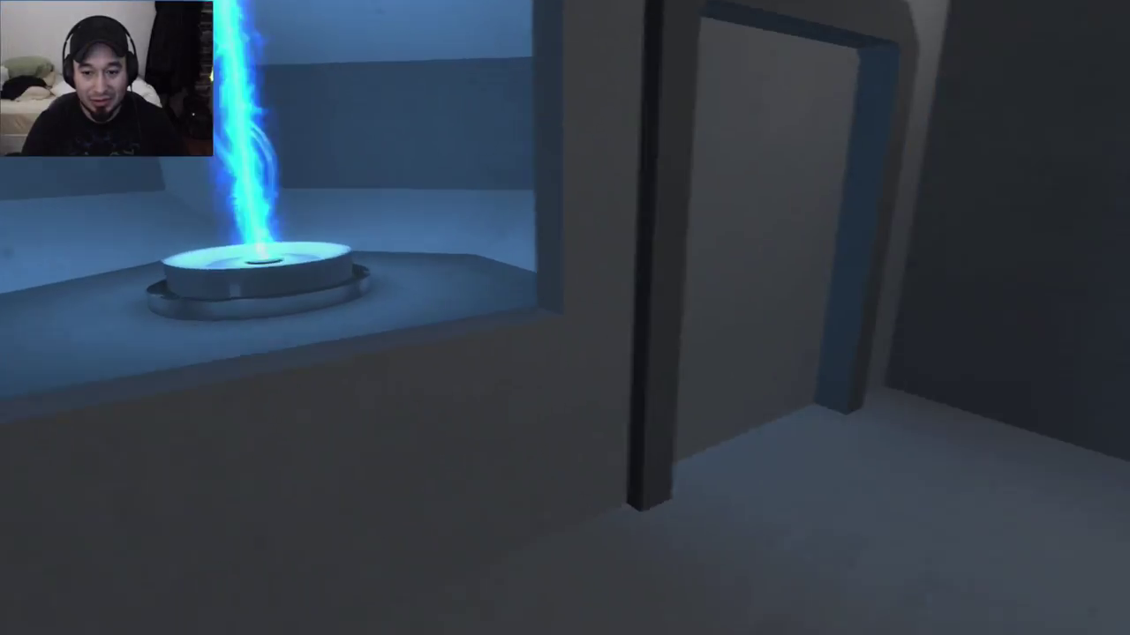
pyautogui.press('w')
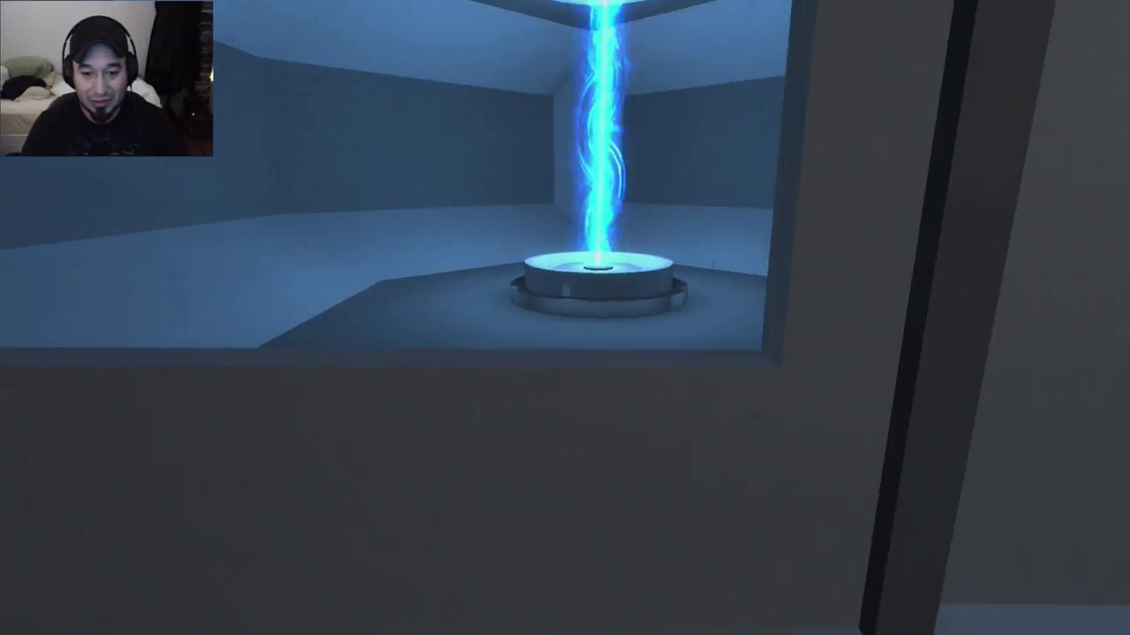
pyautogui.press('w')
pyautogui.press('w')
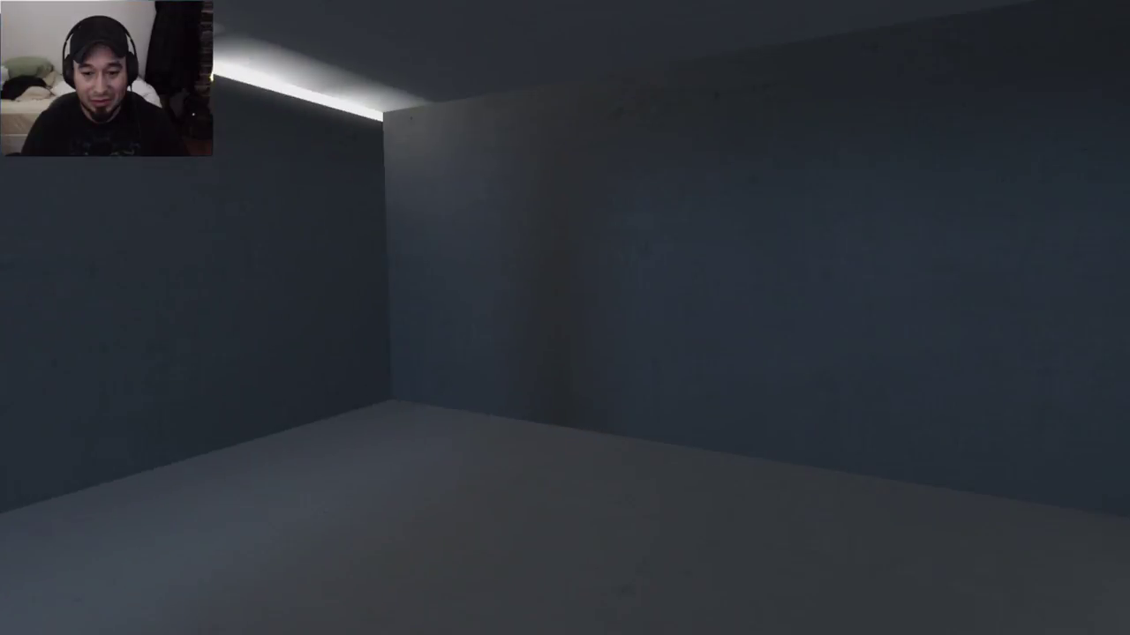
pyautogui.press('w')
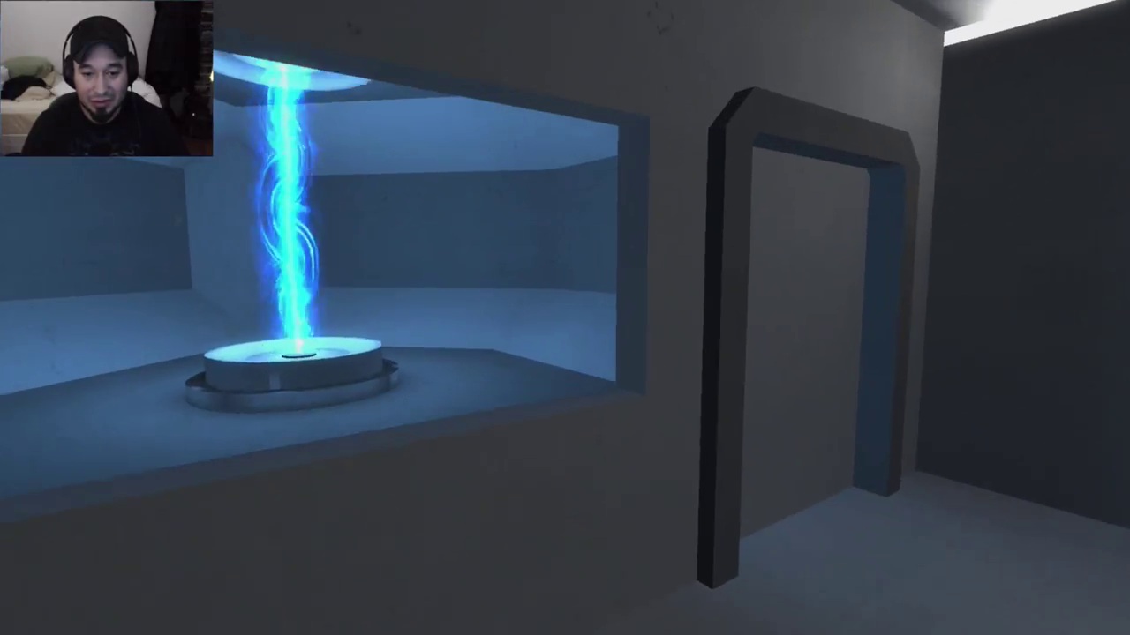
pyautogui.press('w')
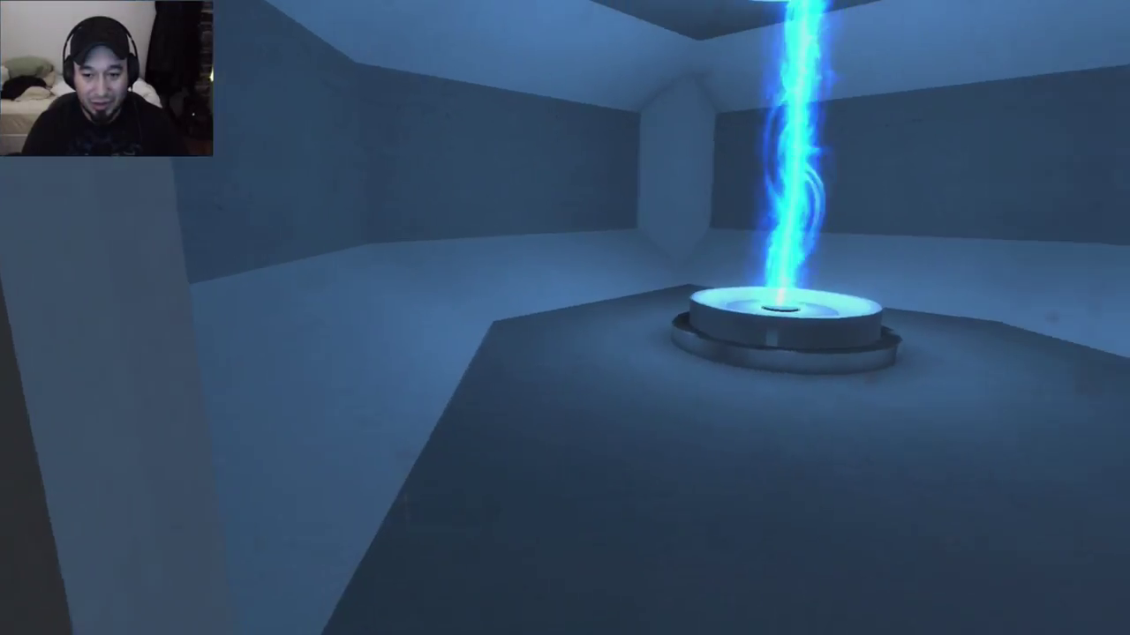
pyautogui.press('w')
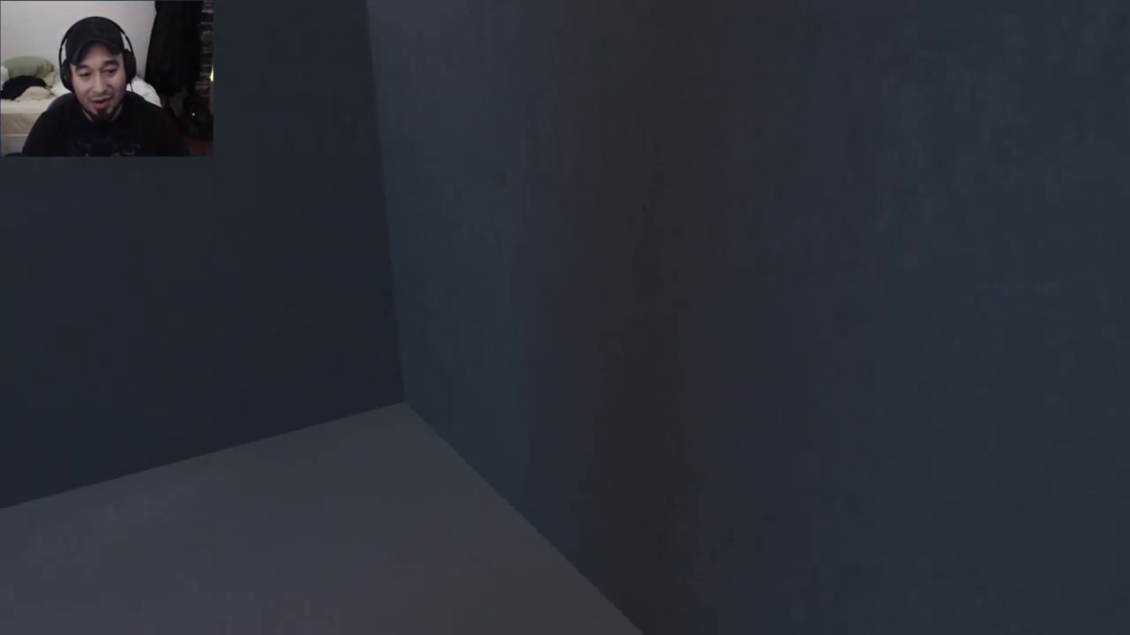
pyautogui.press('w')
pyautogui.press('w')
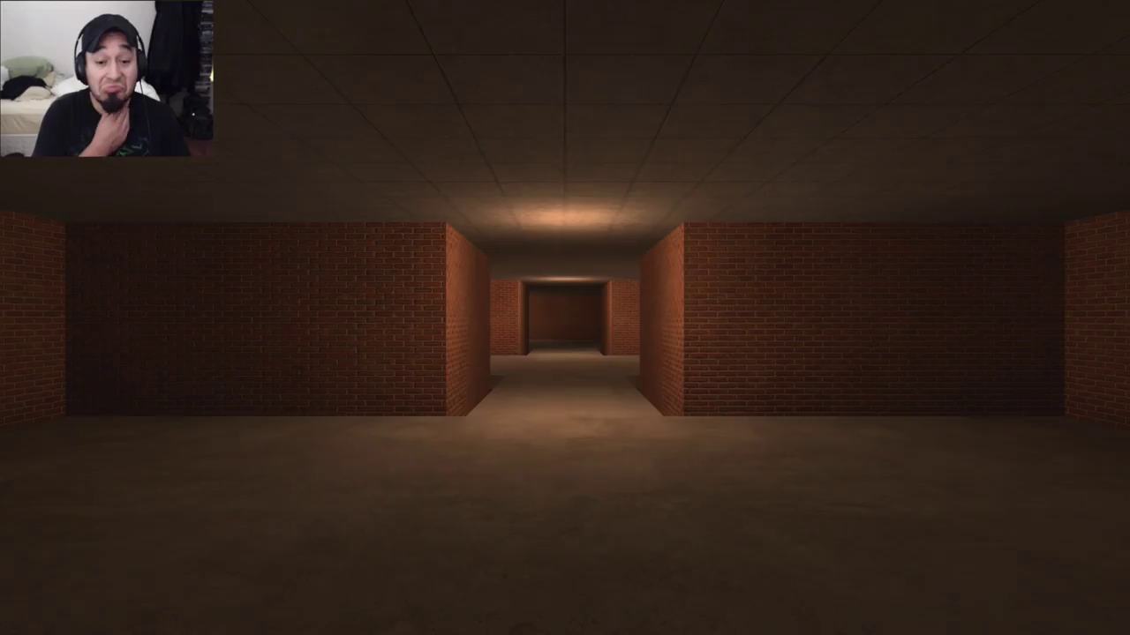
pyautogui.press('w')
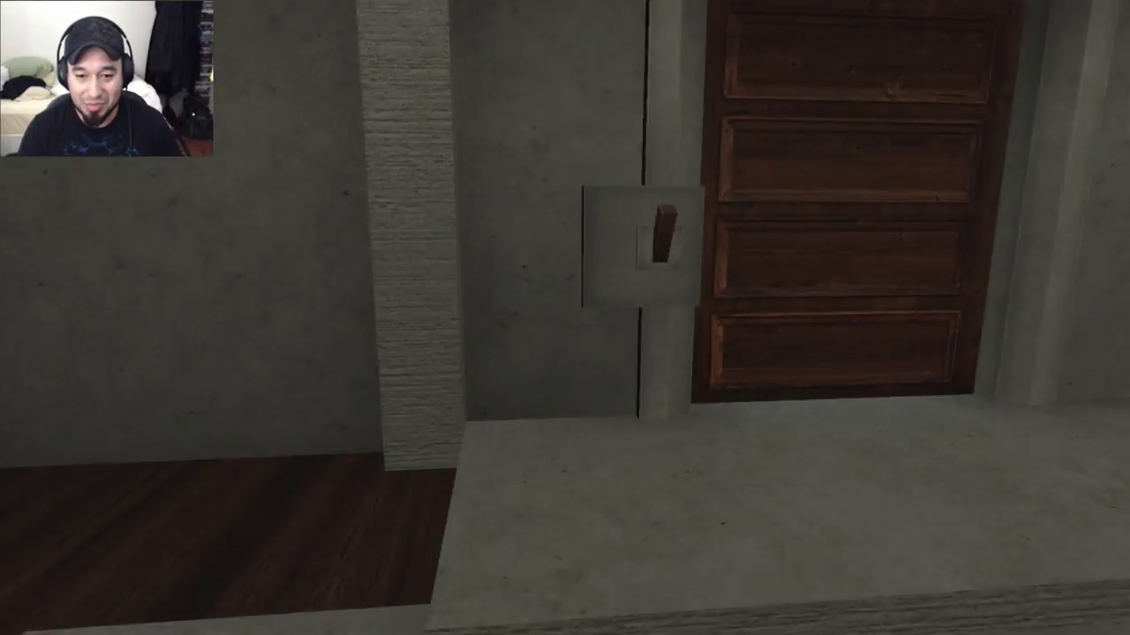
pyautogui.press('e')
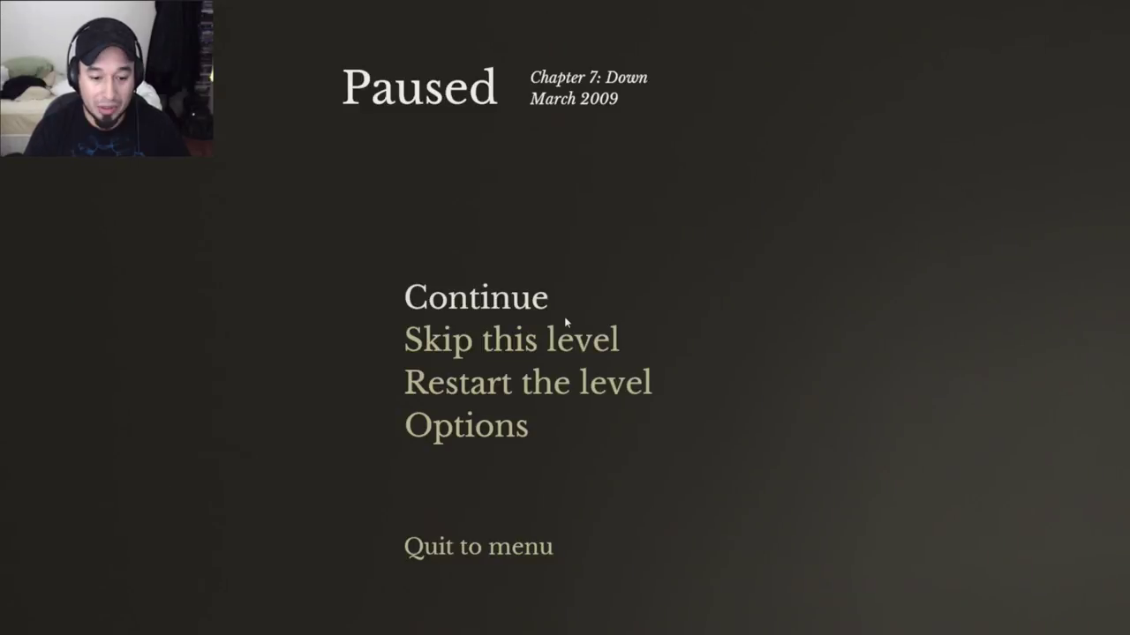
pyautogui.click(564, 316)
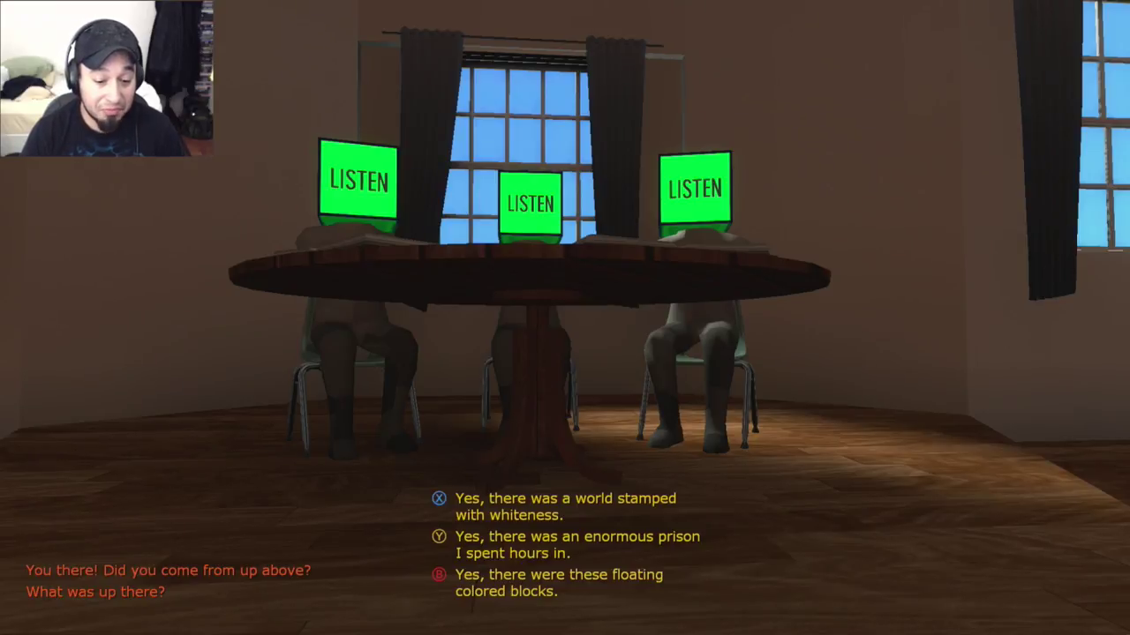
pyautogui.press('b')
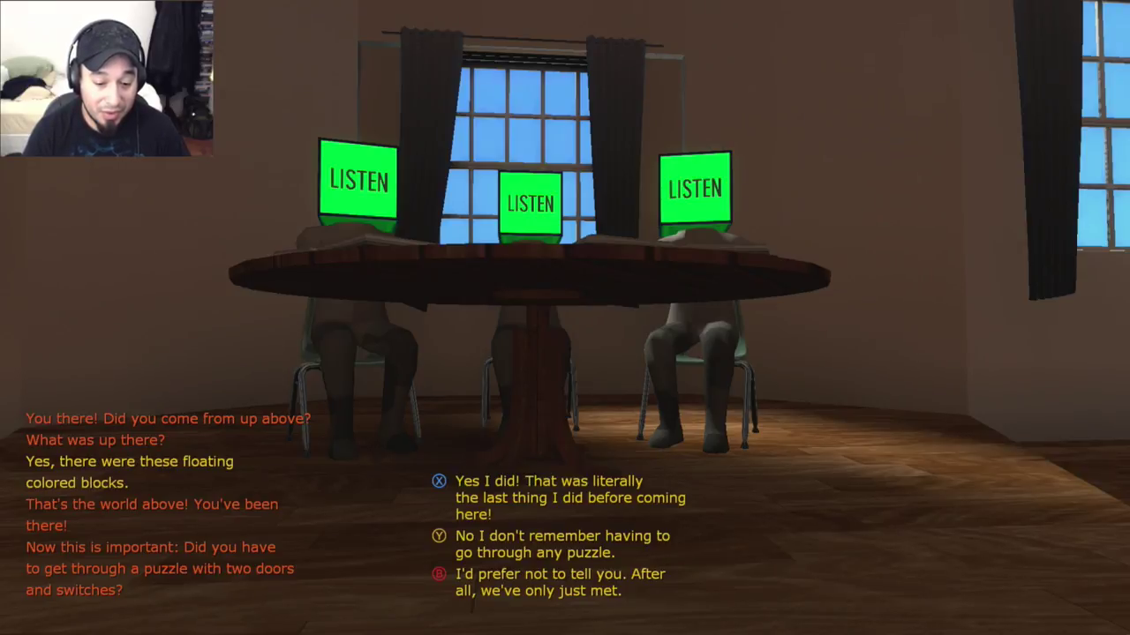
pyautogui.press('Return')
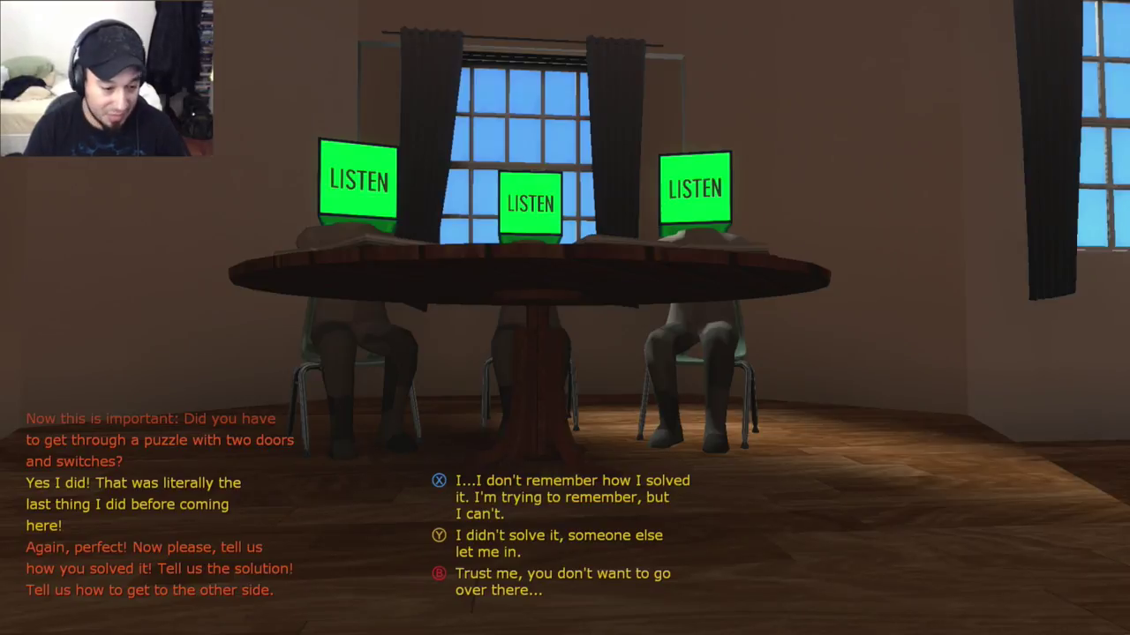
pyautogui.press('3')
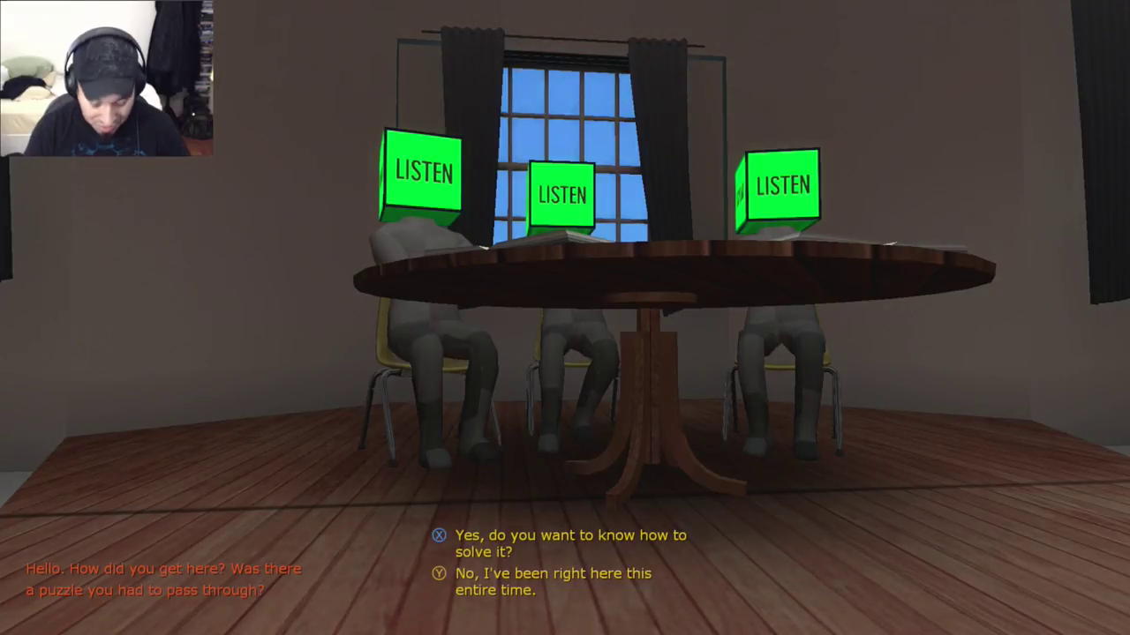
pyautogui.press('Return')
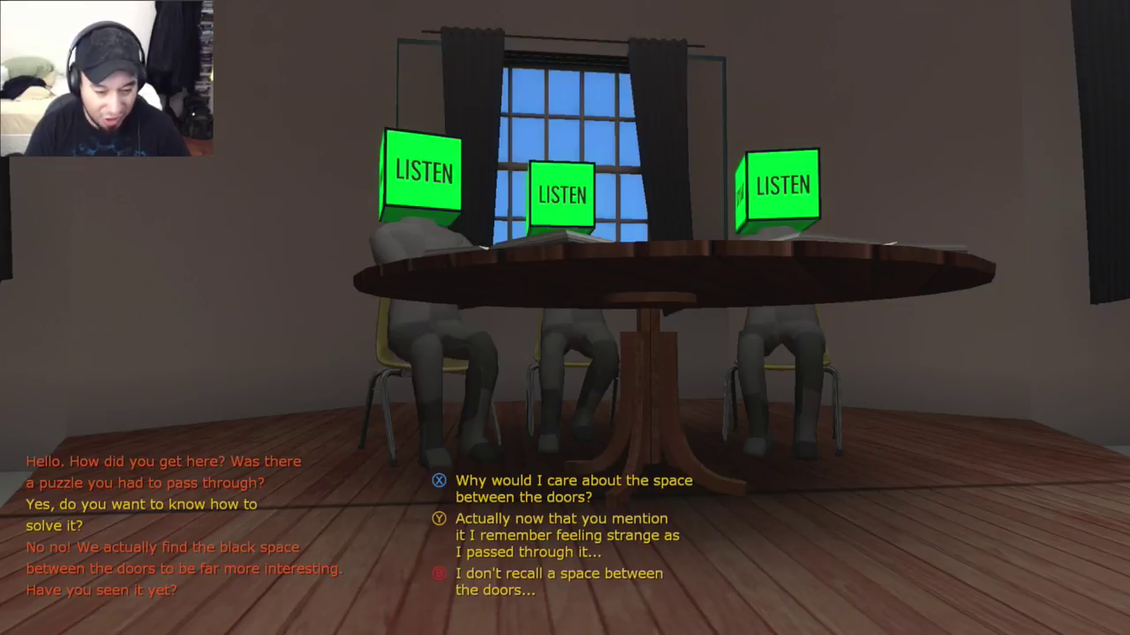
pyautogui.press('y')
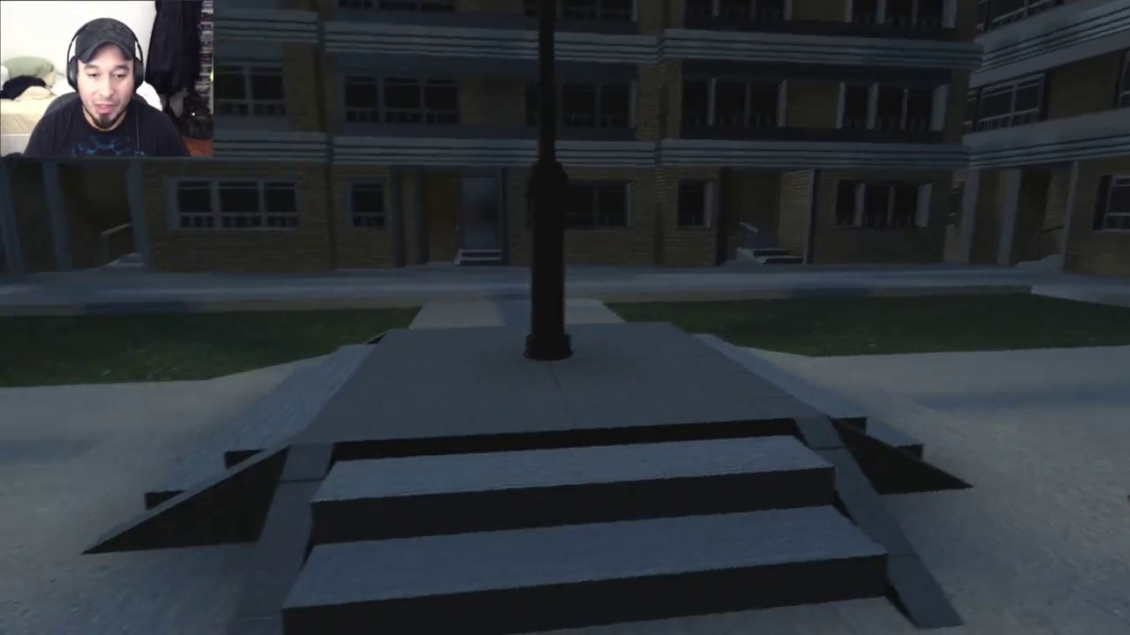
pyautogui.press('w')
pyautogui.press('w')
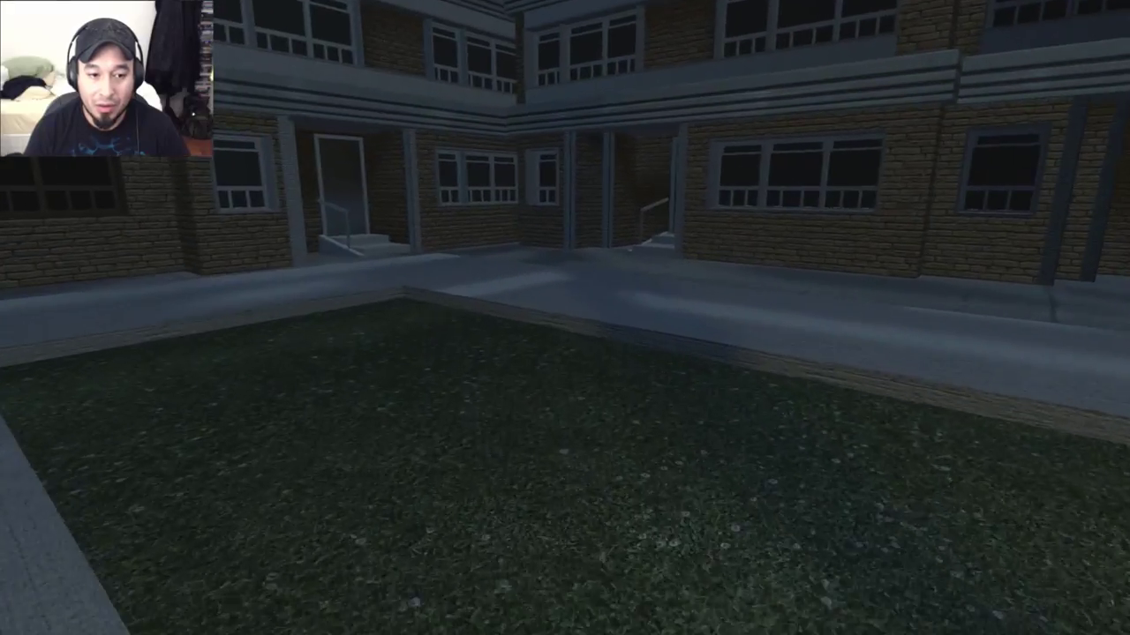
pyautogui.press('w')
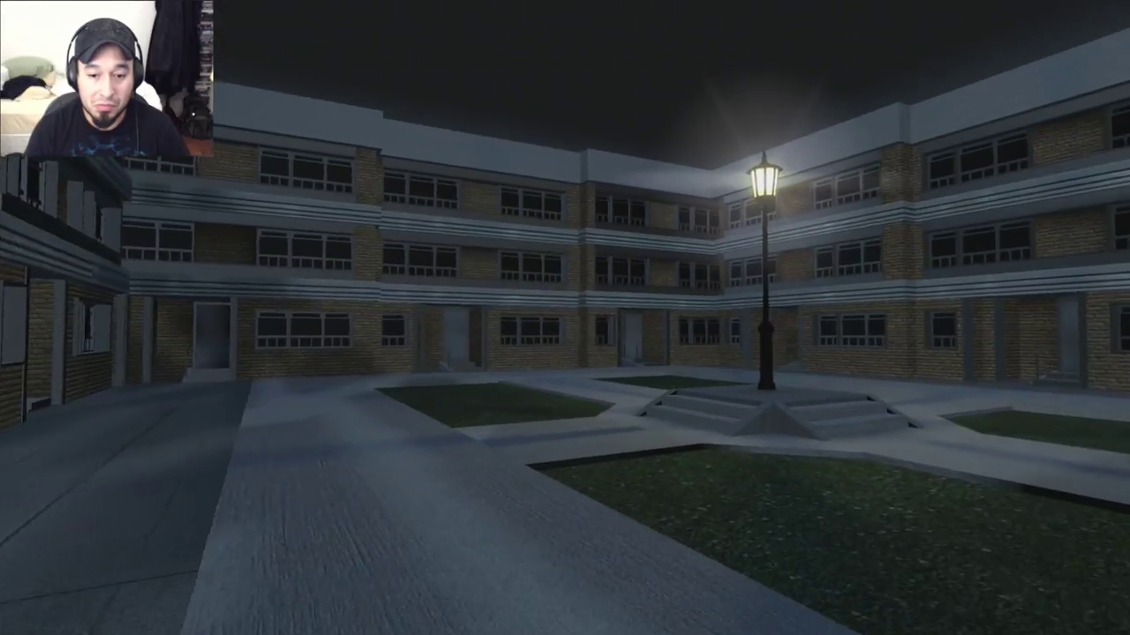
pyautogui.press('w')
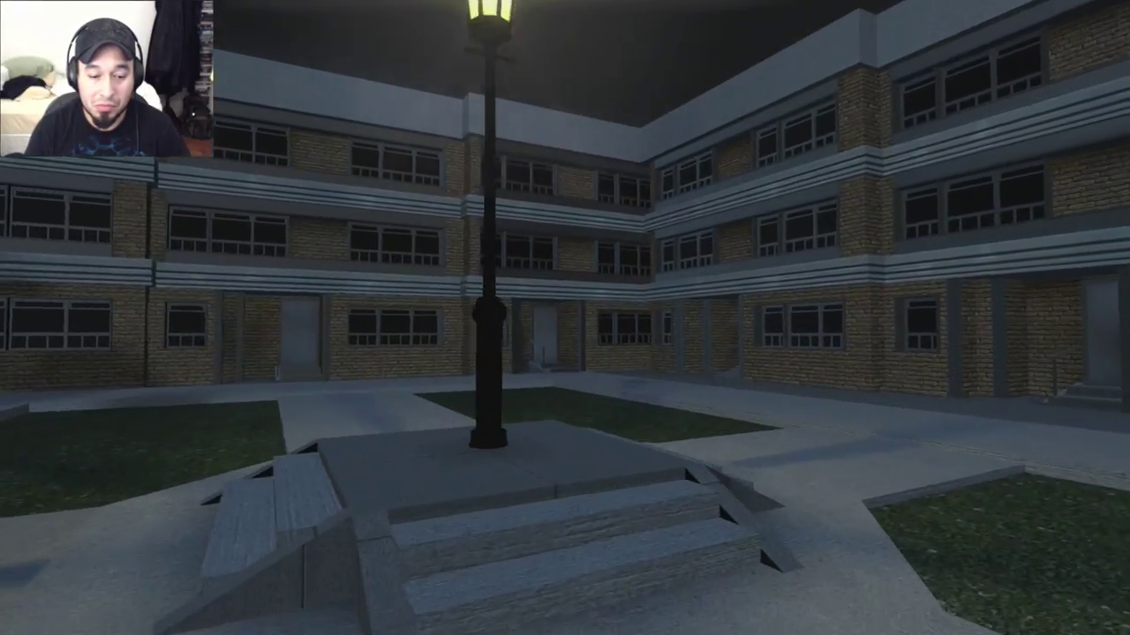
pyautogui.press('s')
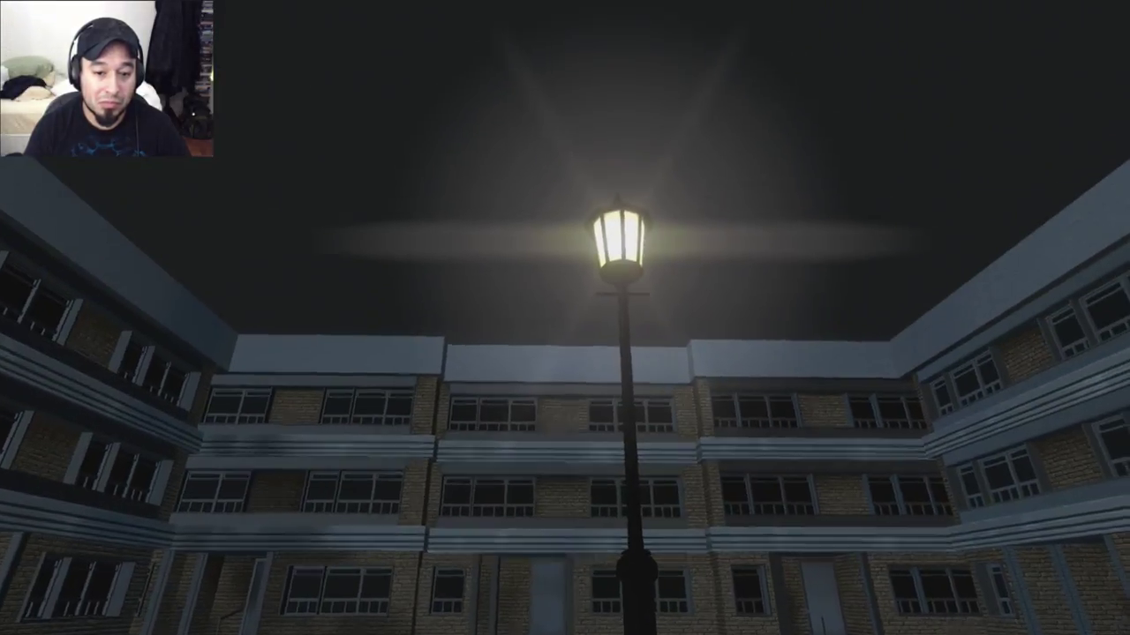
pyautogui.press('w')
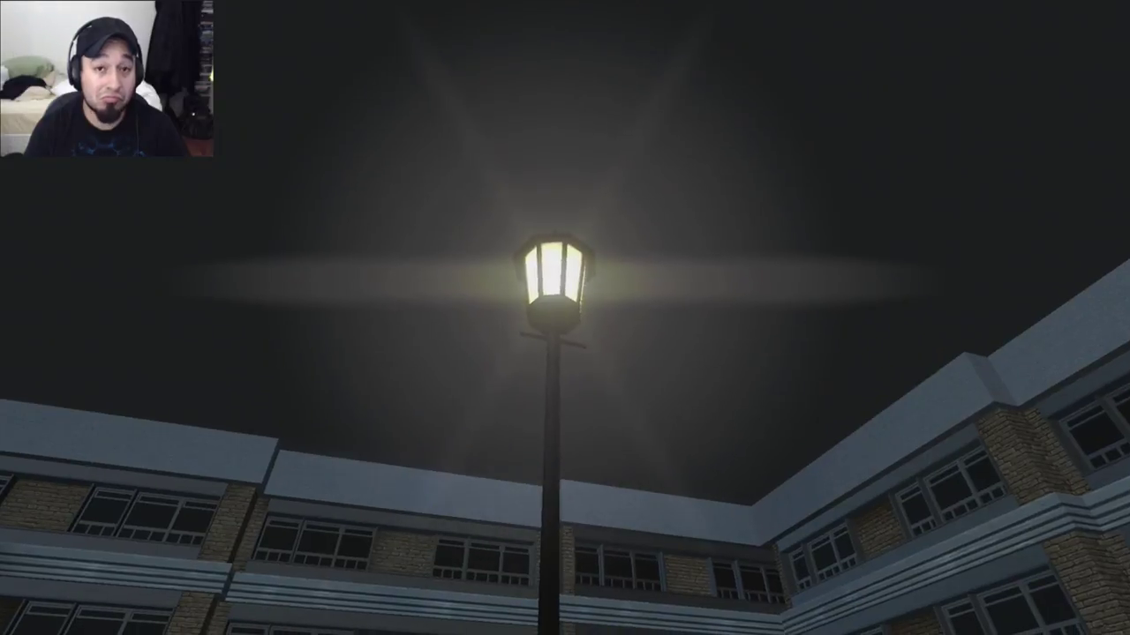
pyautogui.press('w')
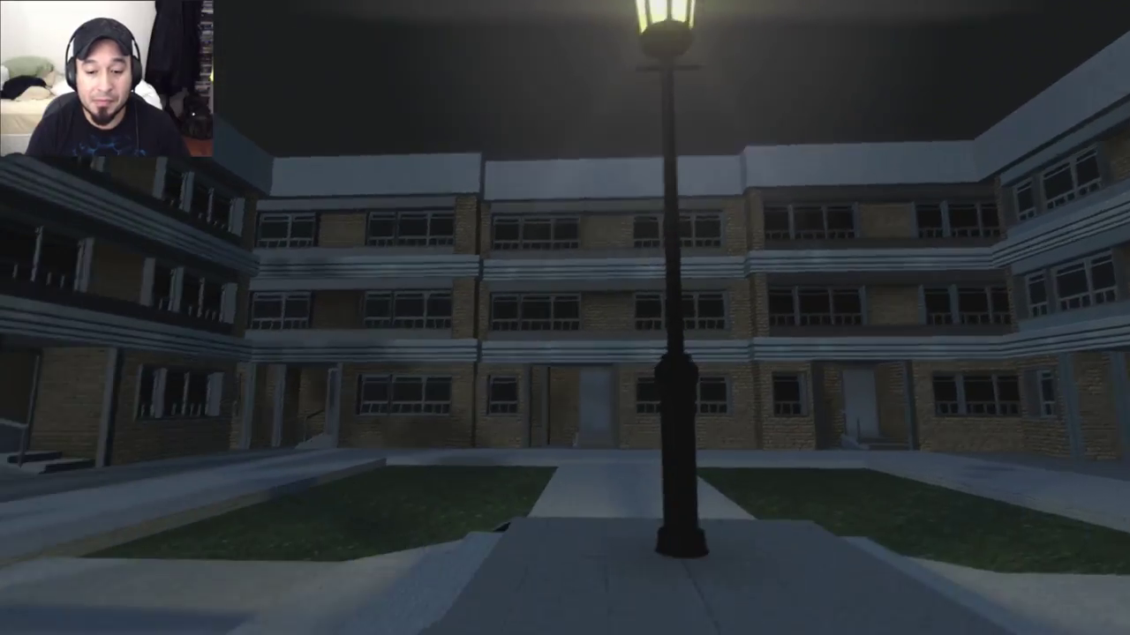
pyautogui.press('w')
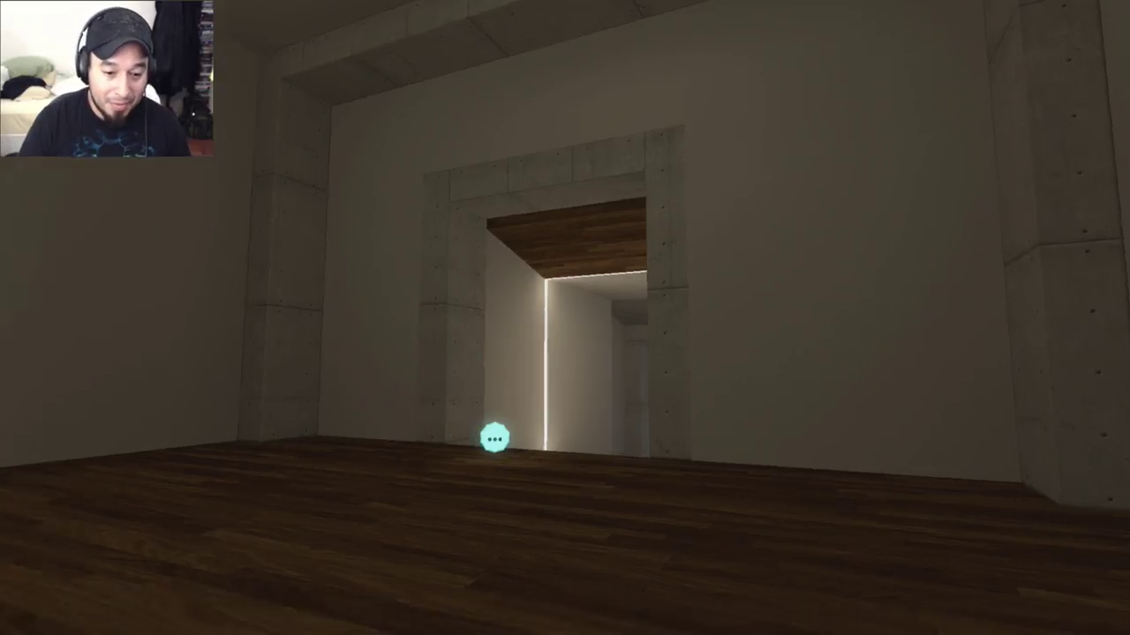
pyautogui.press('w')
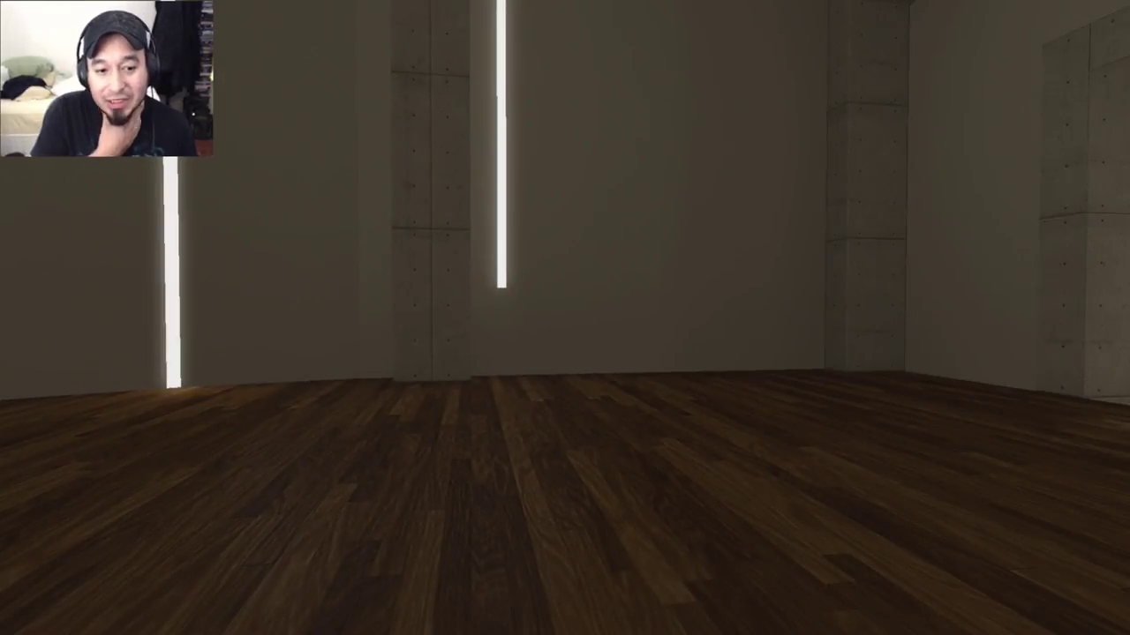
pyautogui.press('Left')
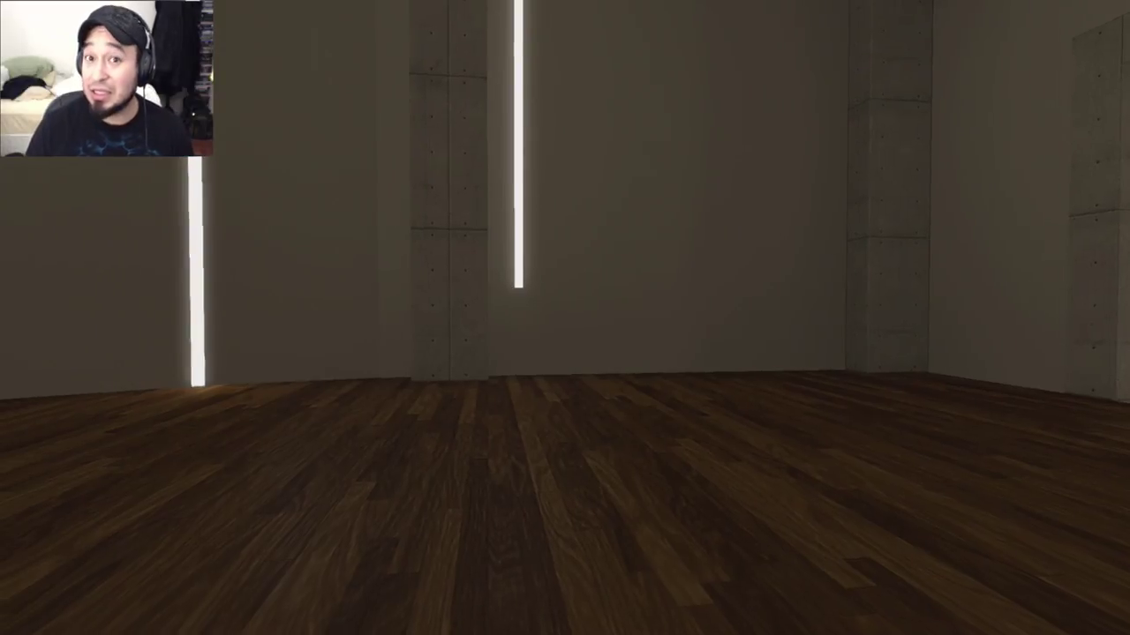
pyautogui.press('Right')
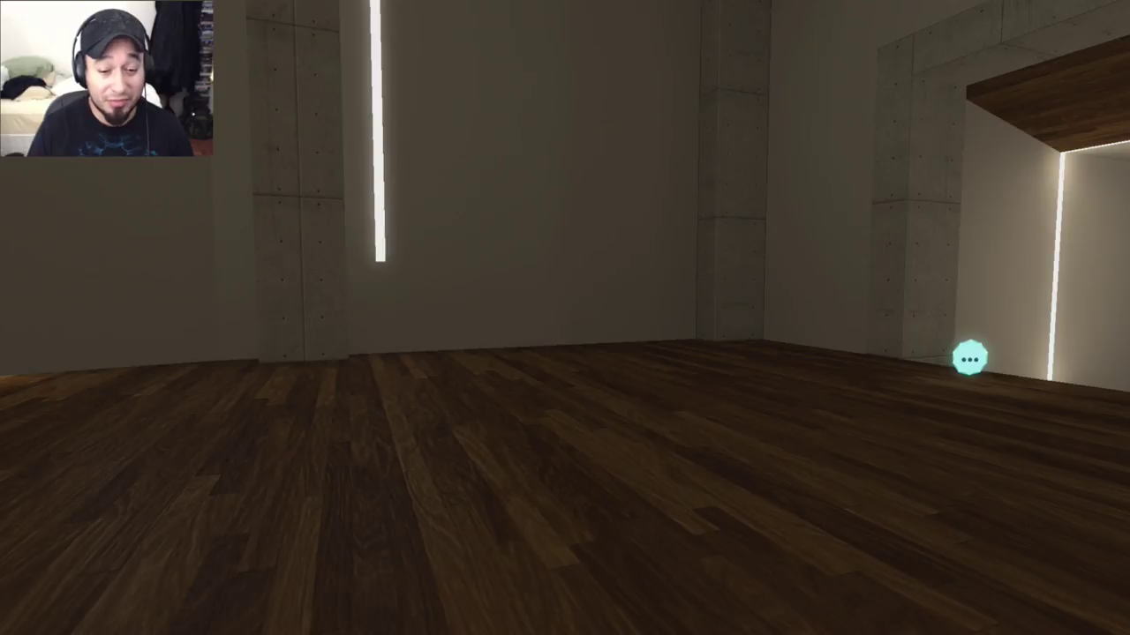
pyautogui.press('Right')
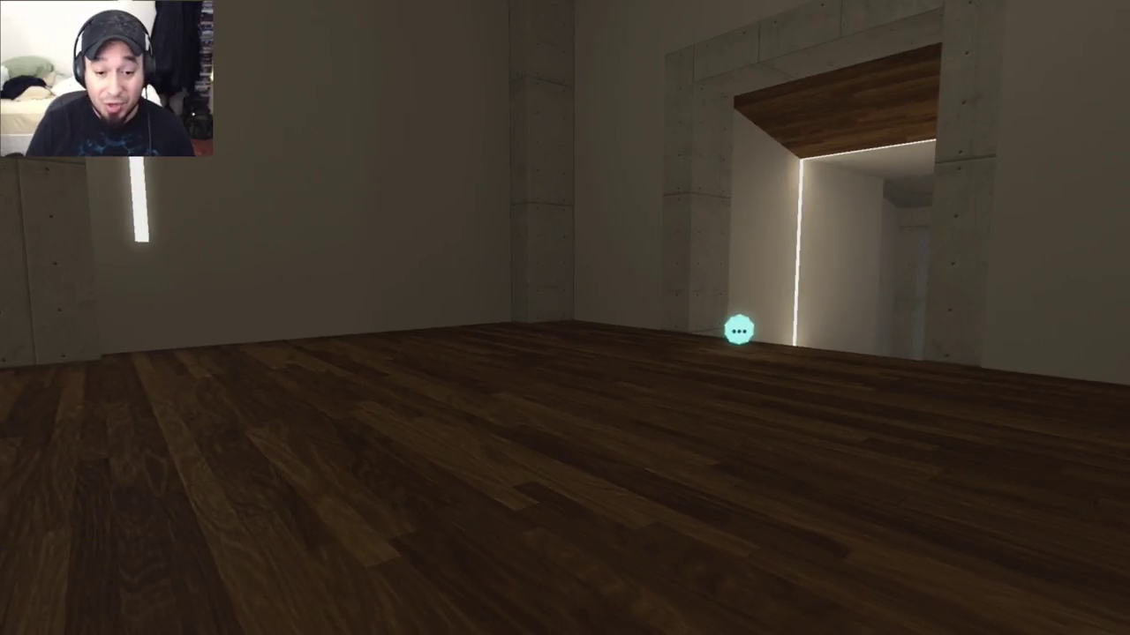